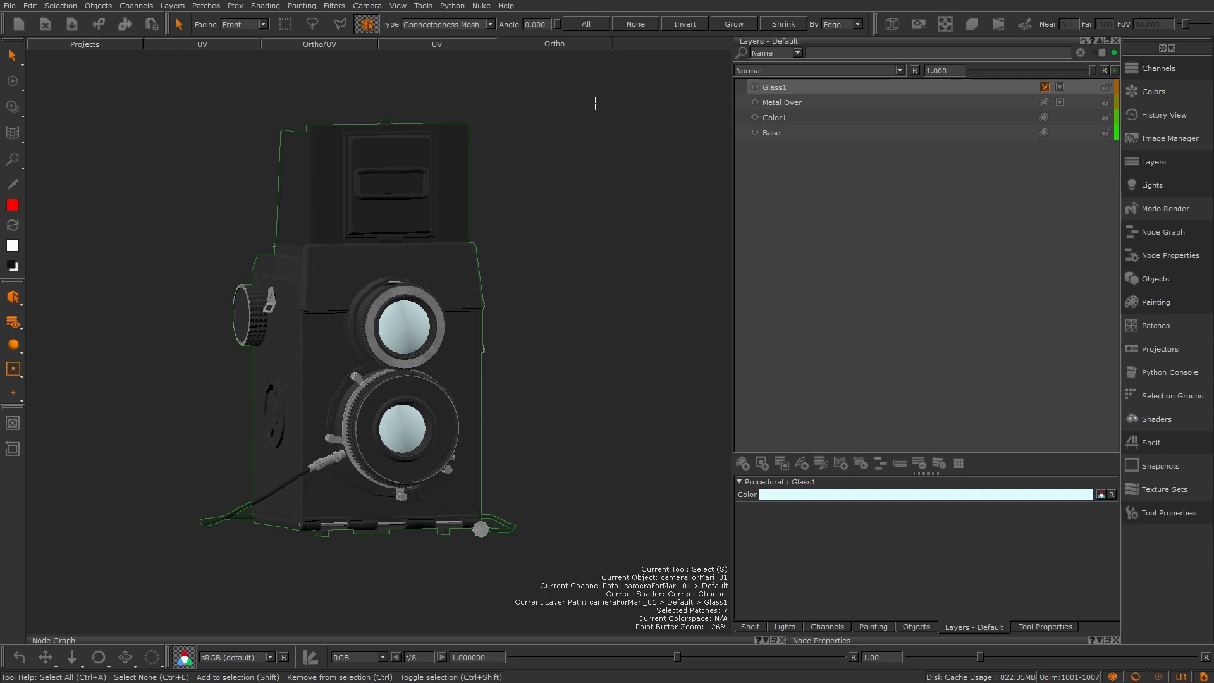
Add a new empty paint layer named Layer above Glass1 at the top of the stack.
left_click(740, 464)
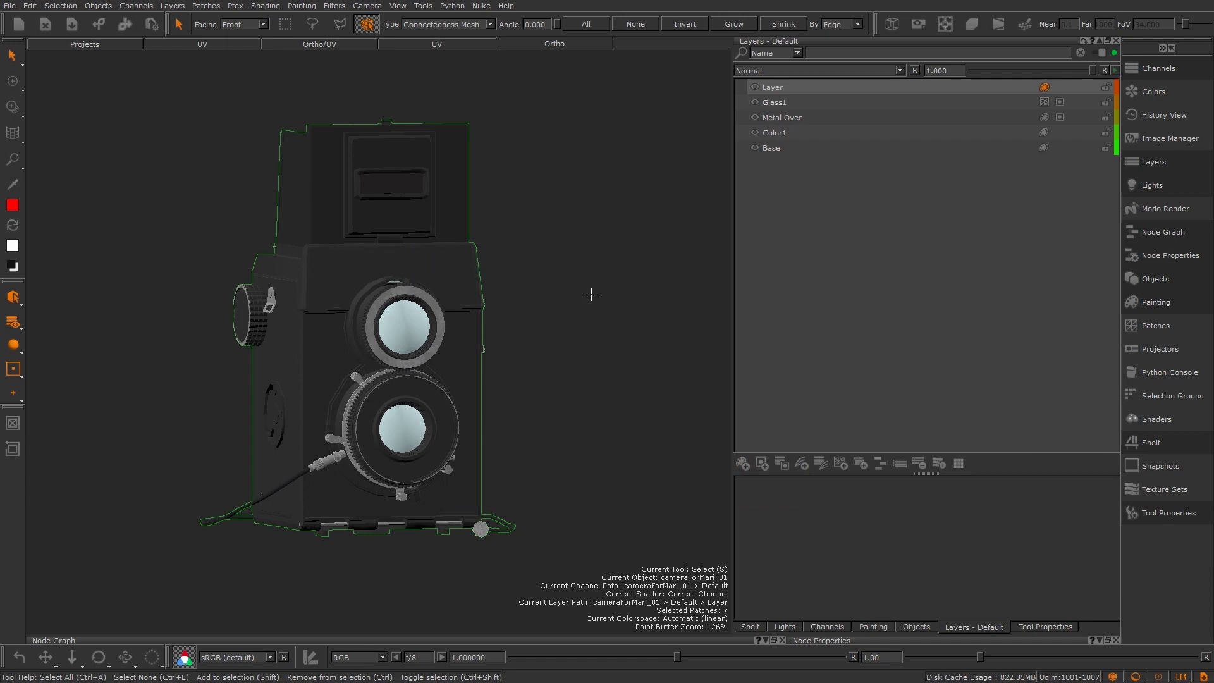
Paint a red smiley face around the top lens: two eye dots and a smile curve.
left_click(12, 81)
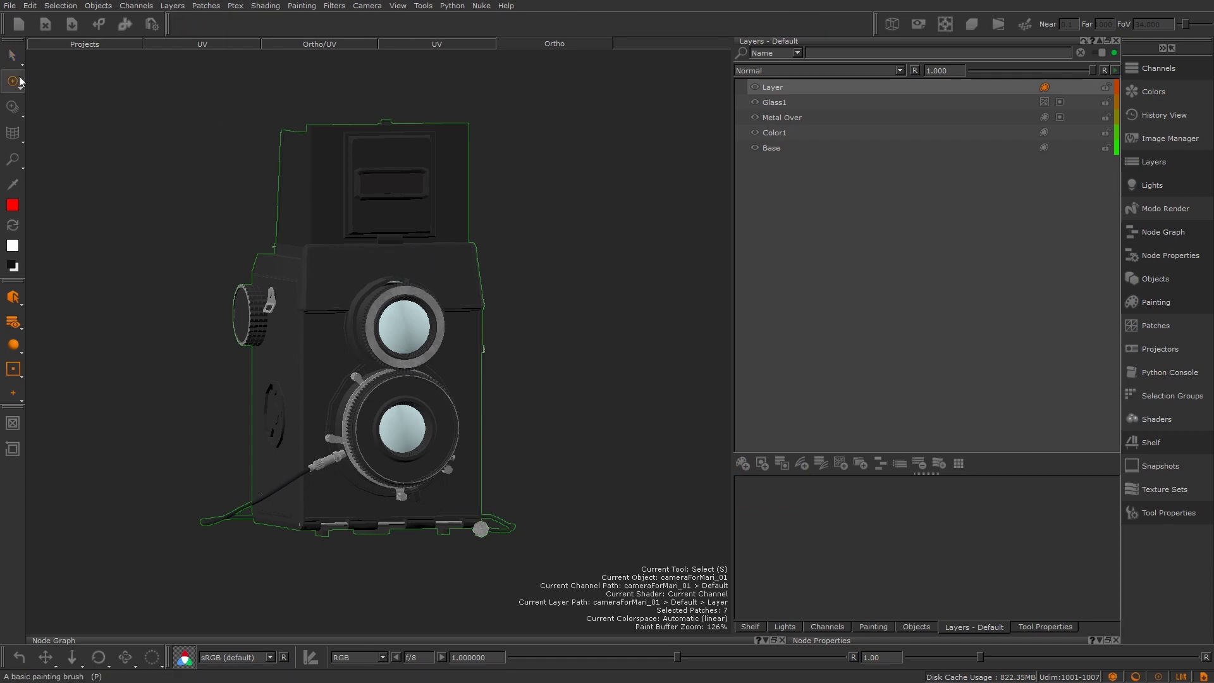
left_click(337, 271)
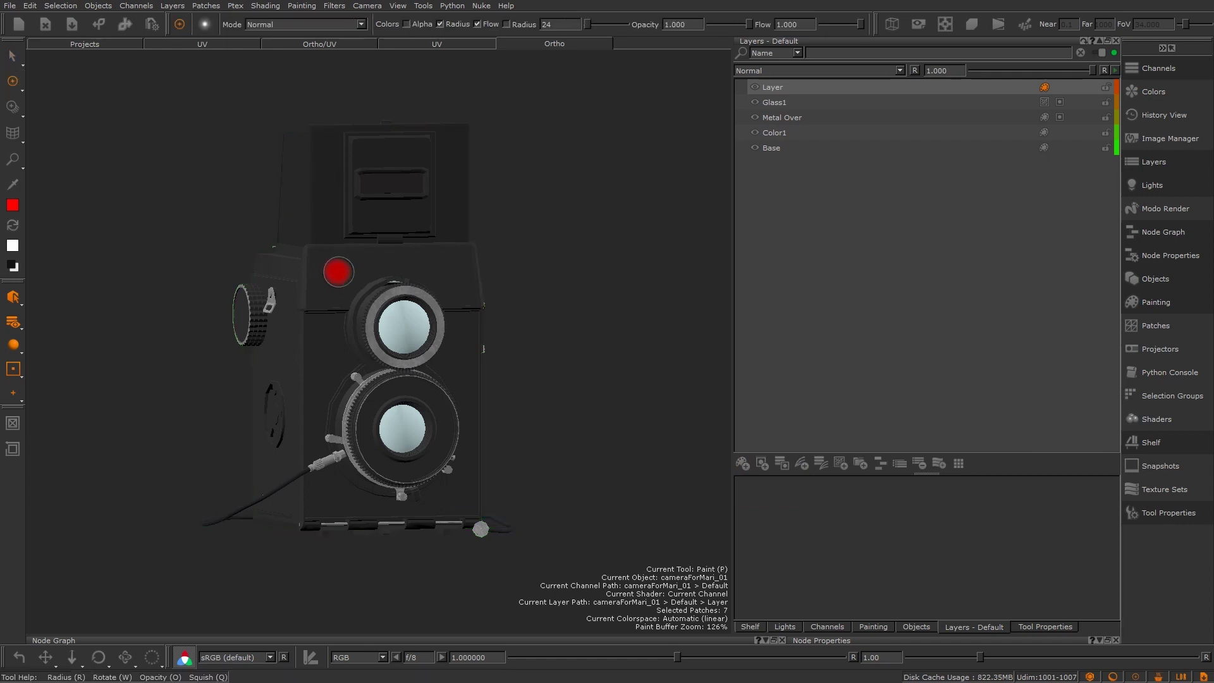
left_click(449, 269)
mouse_move(329, 325)
left_mouse_down()
mouse_move(364, 364)
mouse_move(431, 373)
mouse_move(464, 327)
left_mouse_up()
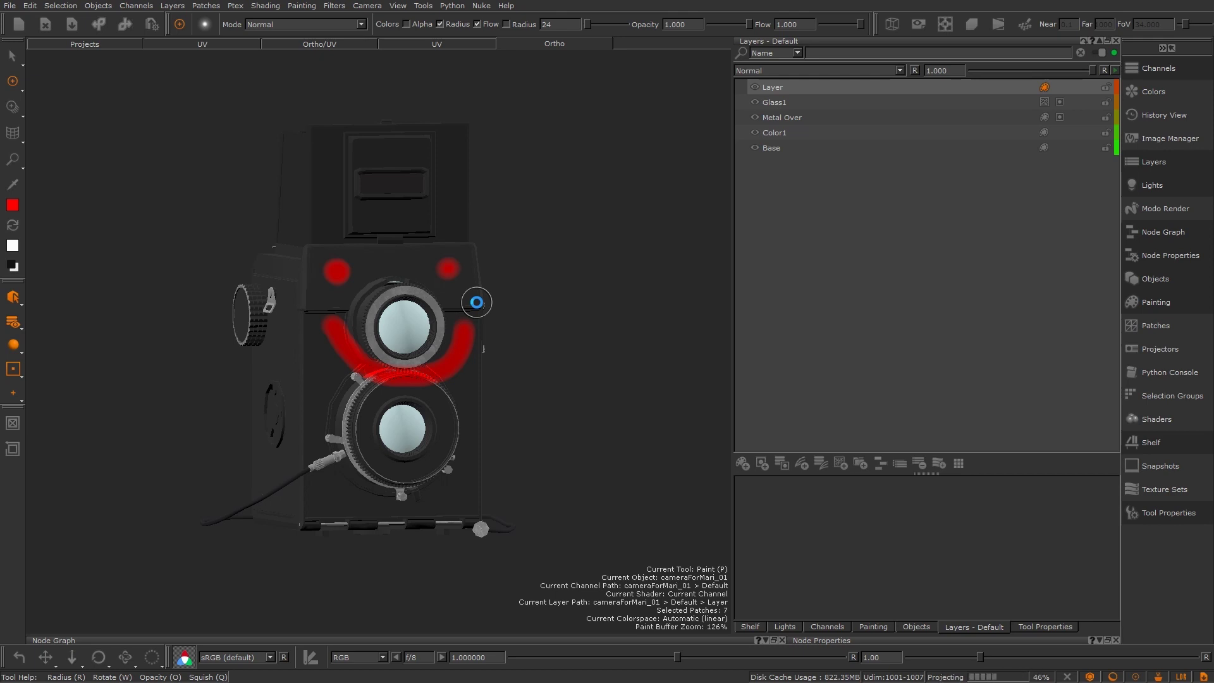
left_click_drag(473, 302, 450, 284, "alt")
scroll(451, 284, "up", 3)
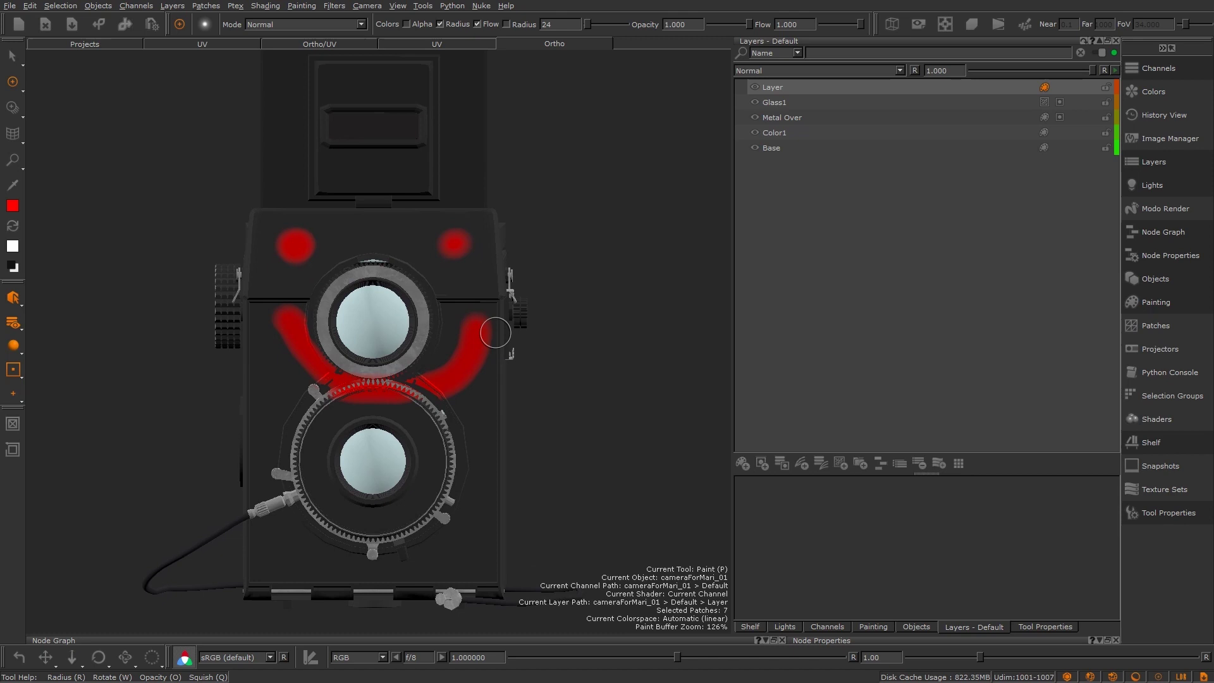
Toggle the painted Layer's visibility off and on, then add an empty Group above it.
left_click(753, 89)
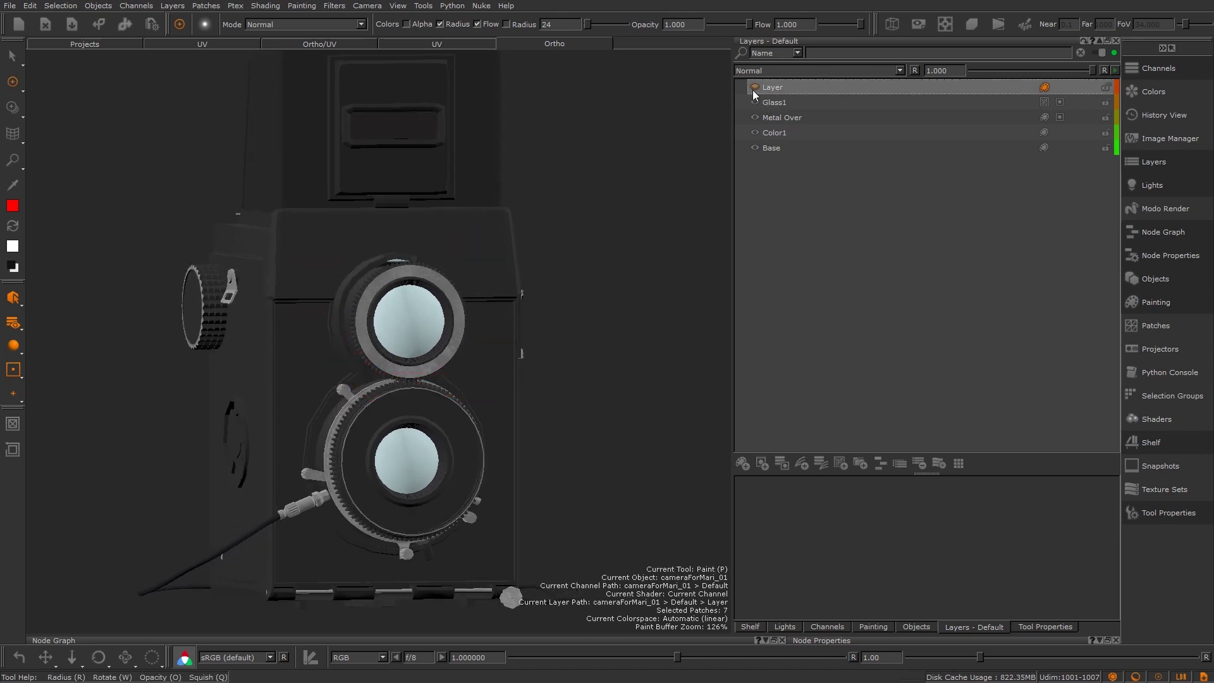
left_click(753, 88)
right_click(779, 84)
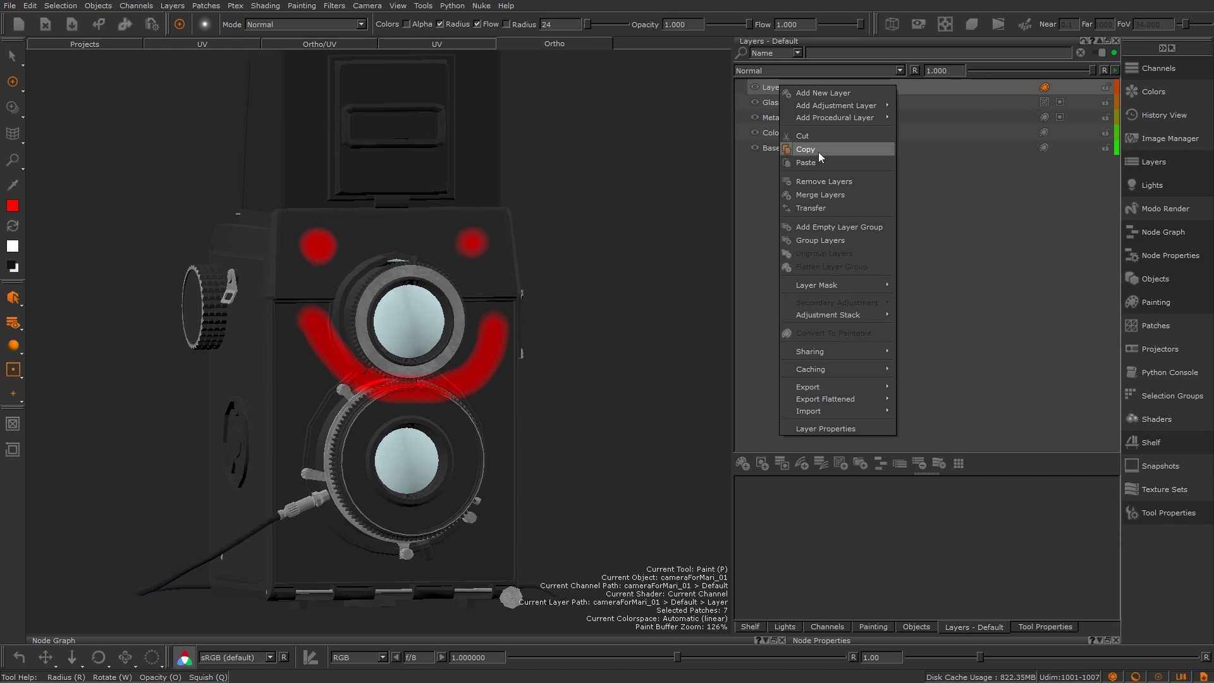
left_click(757, 160)
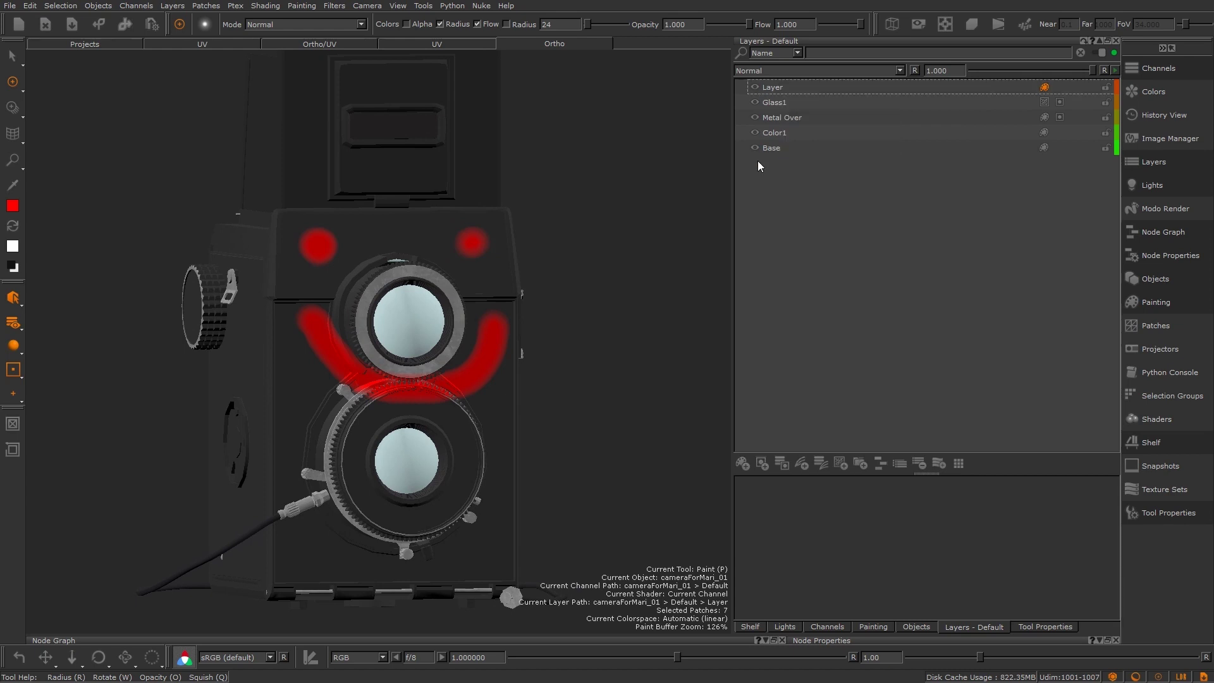
left_click(861, 464)
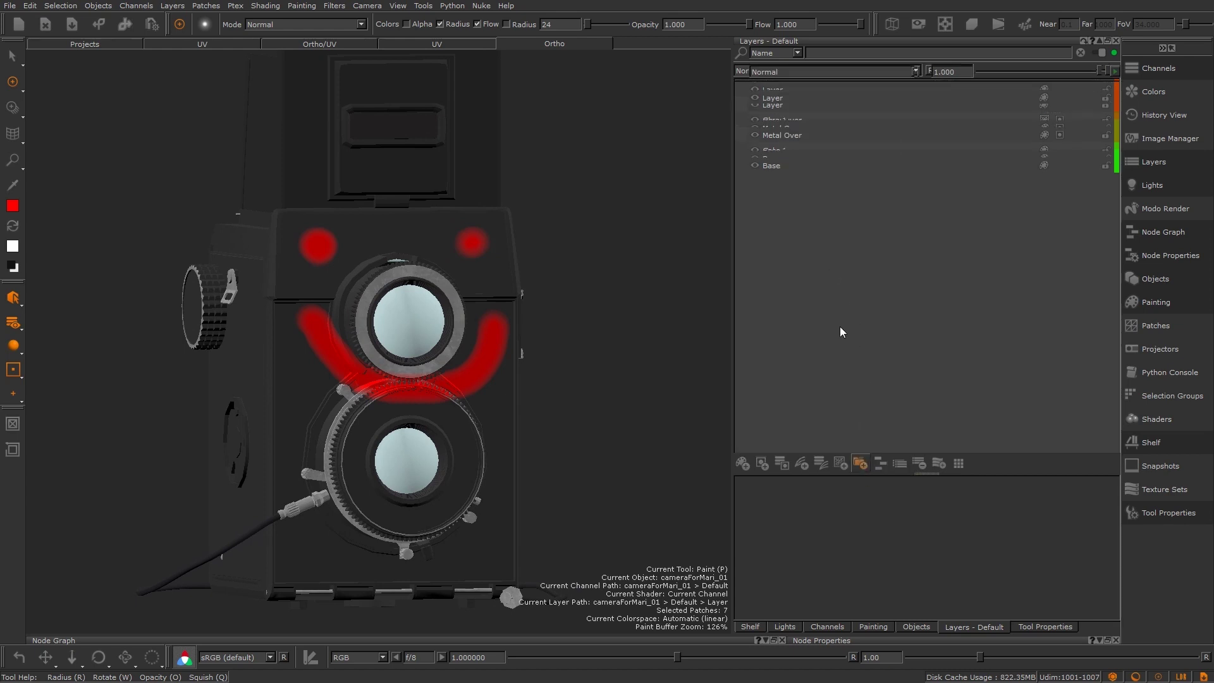
left_click(790, 105)
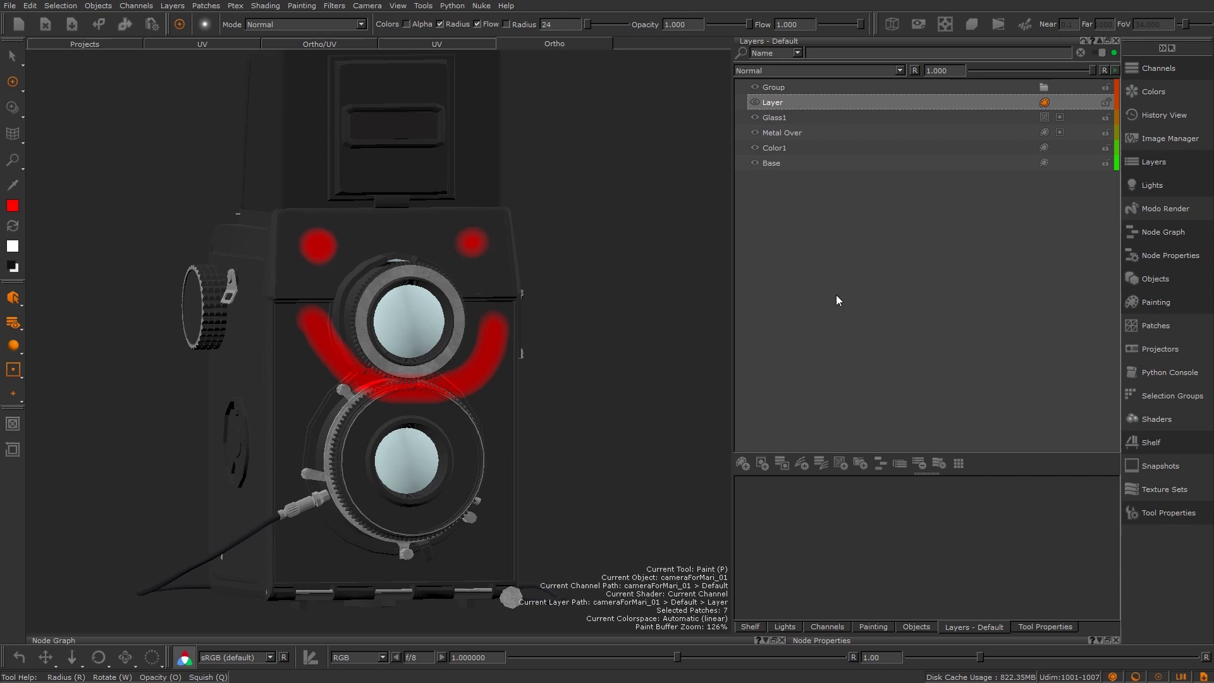
Add a Procedural > Pattern > Tiled layer above the painted layer and review its properties.
left_click(843, 460)
mouse_move(864, 466)
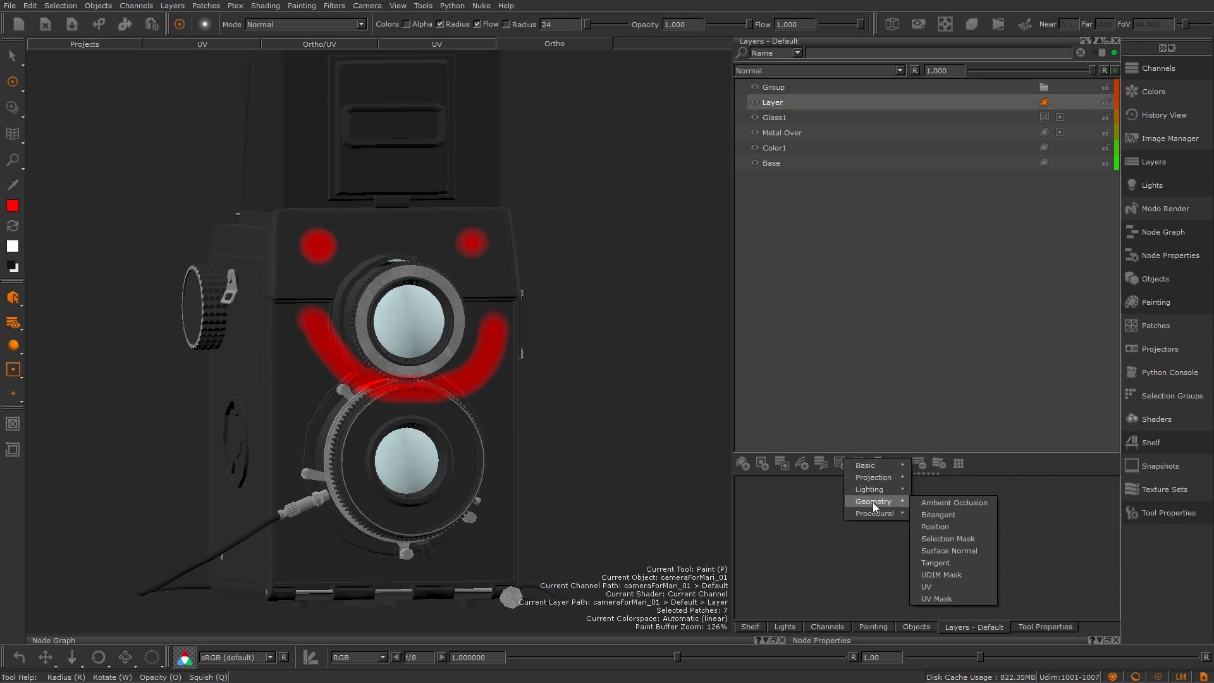
mouse_move(875, 516)
mouse_move(941, 553)
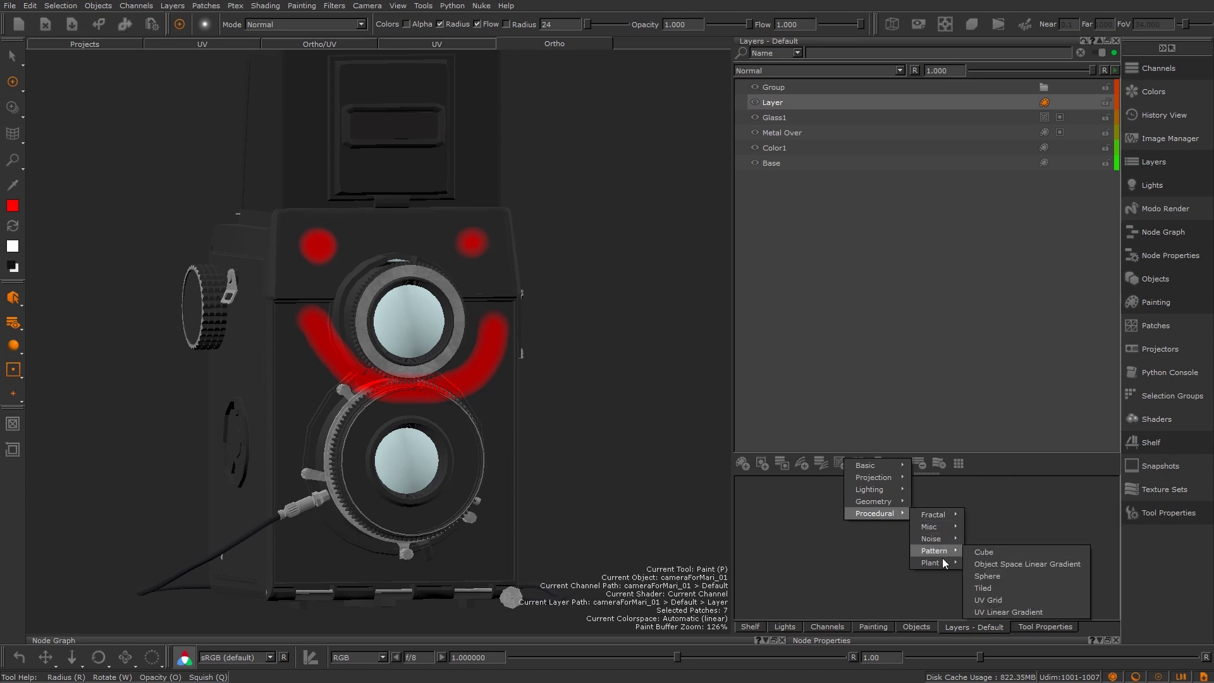
left_click(999, 588)
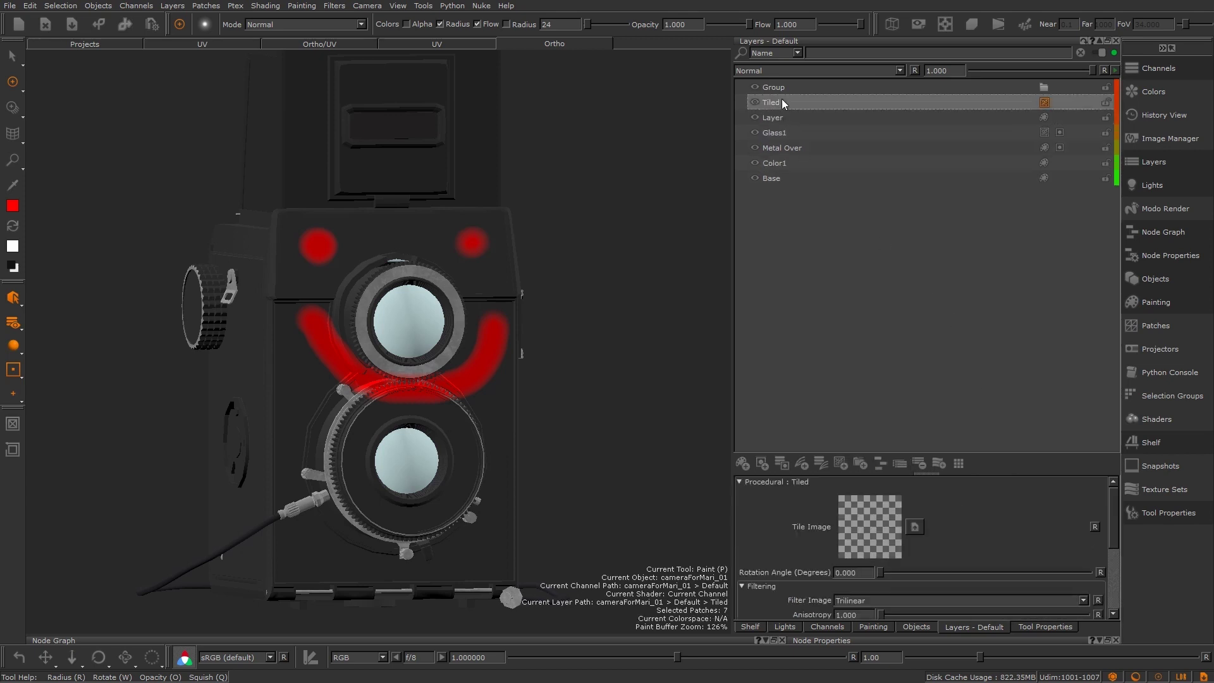
scroll(931, 542, "down", 3)
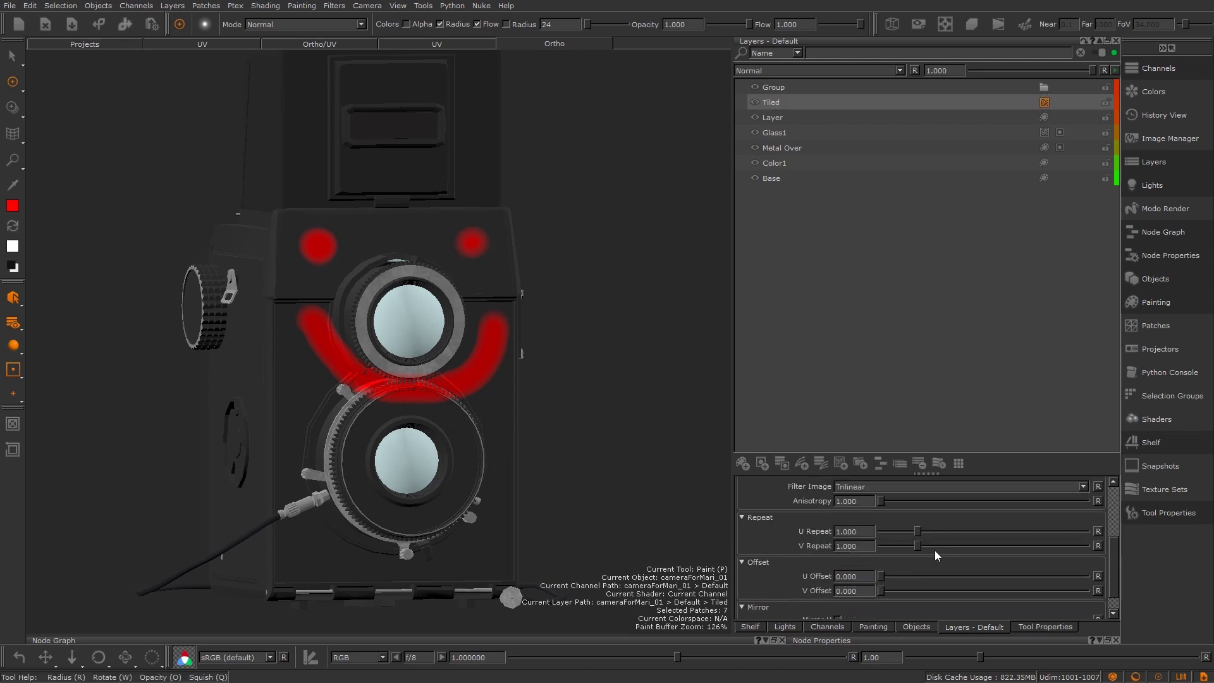
scroll(916, 542, "up", 3)
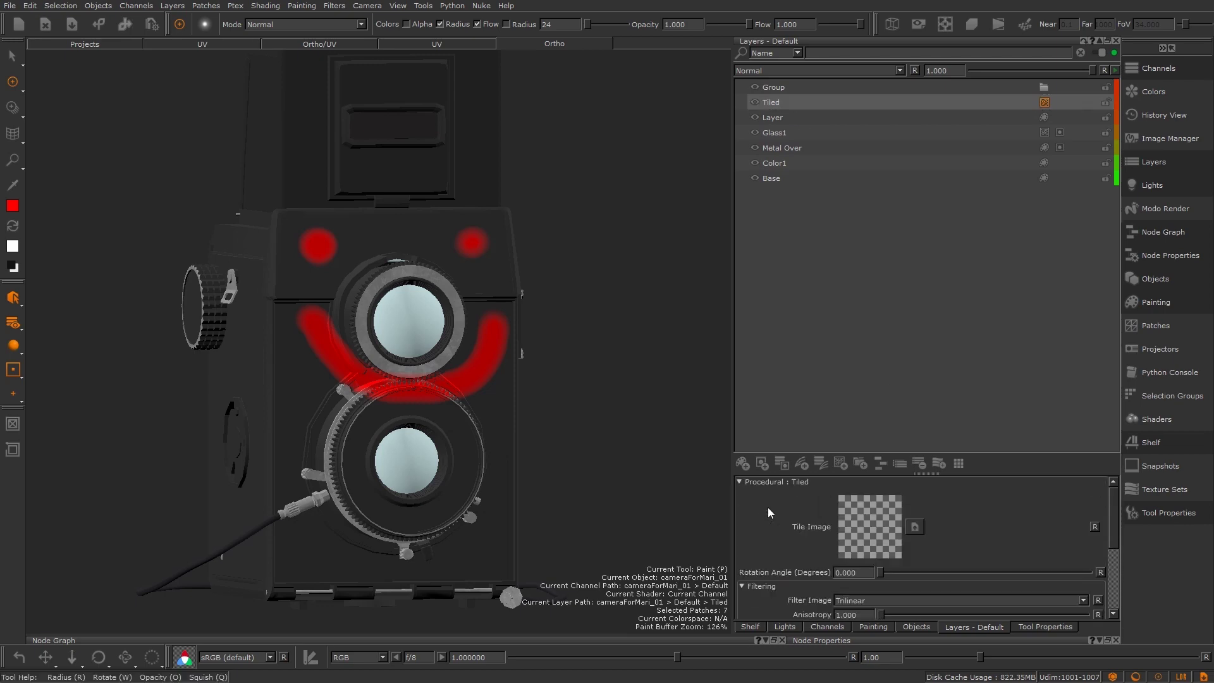
Set the MetalBare0115 image from the Image Manager as the Tiled layer's Tile Image.
left_click(1179, 141)
left_click_drag(833, 85, 435, 98)
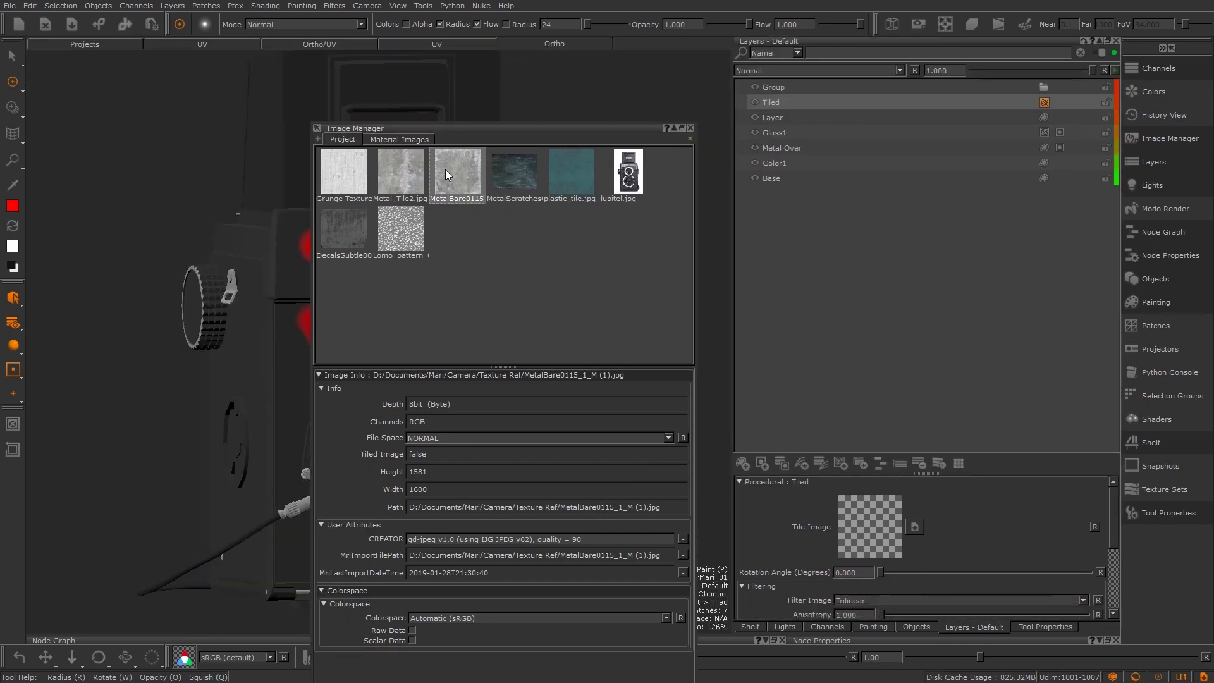
left_click_drag(445, 170, 882, 528)
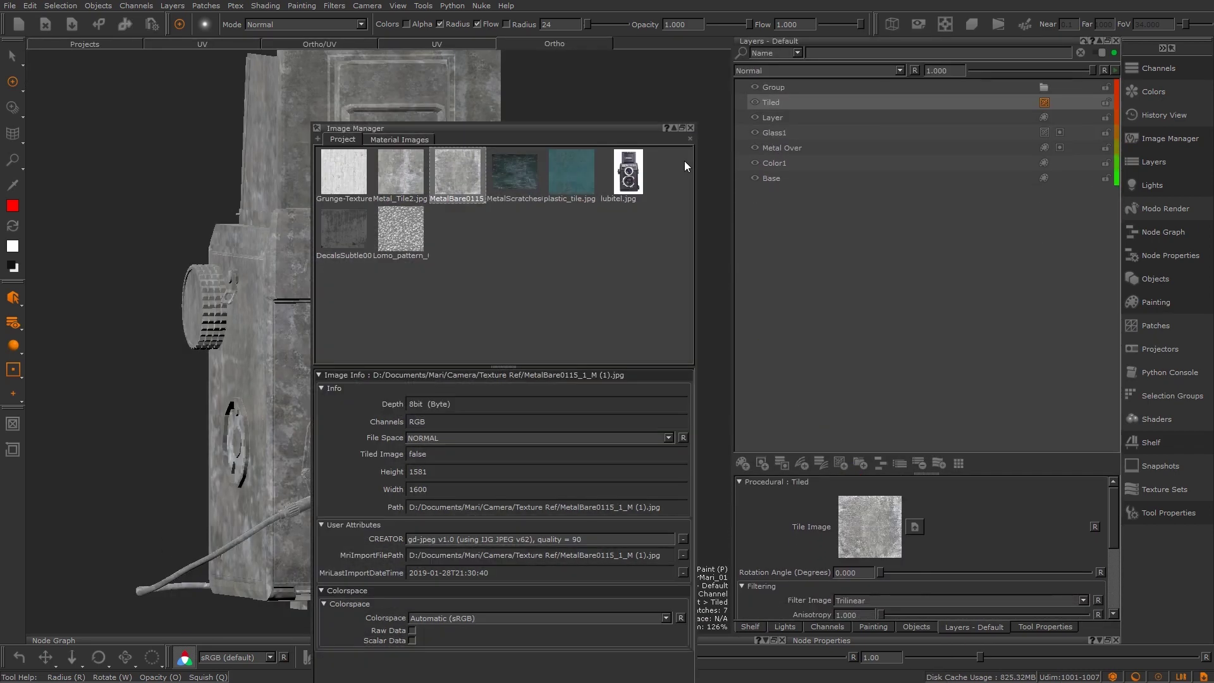
left_click(691, 128)
Set the Tiled layer's U Repeat and V Repeat to 5.
scroll(786, 520, "down", 3)
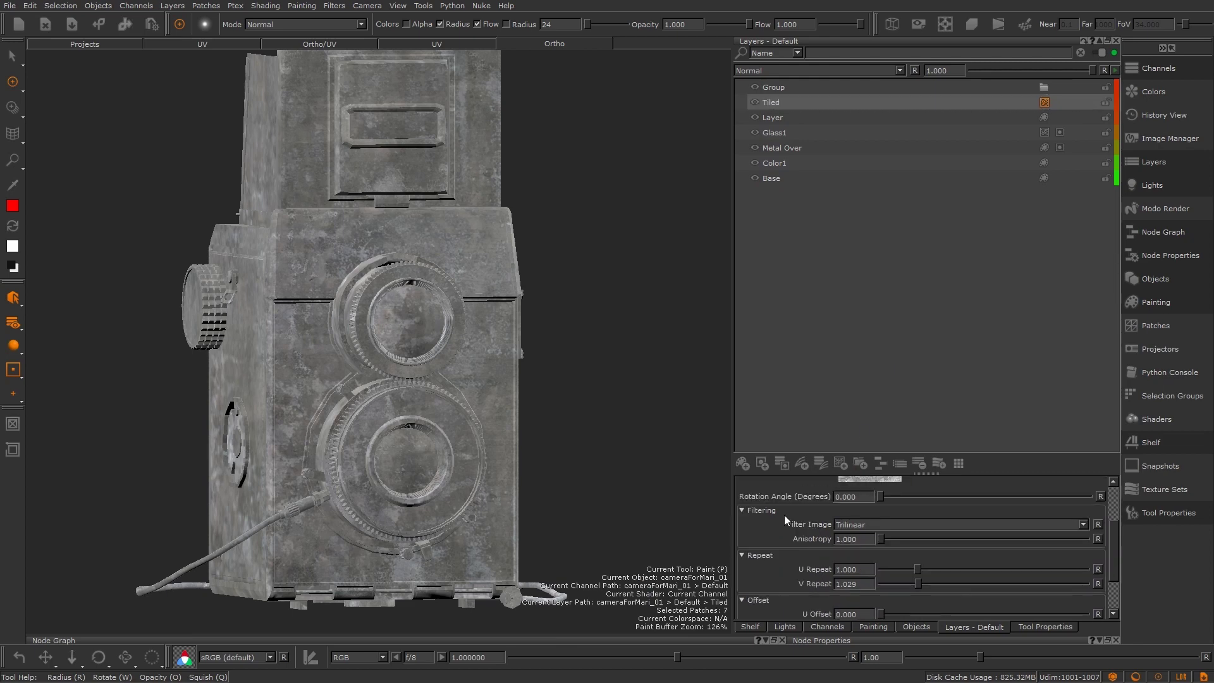
double_click(869, 569)
type("5")
key("Tab")
type("5")
key("Return")
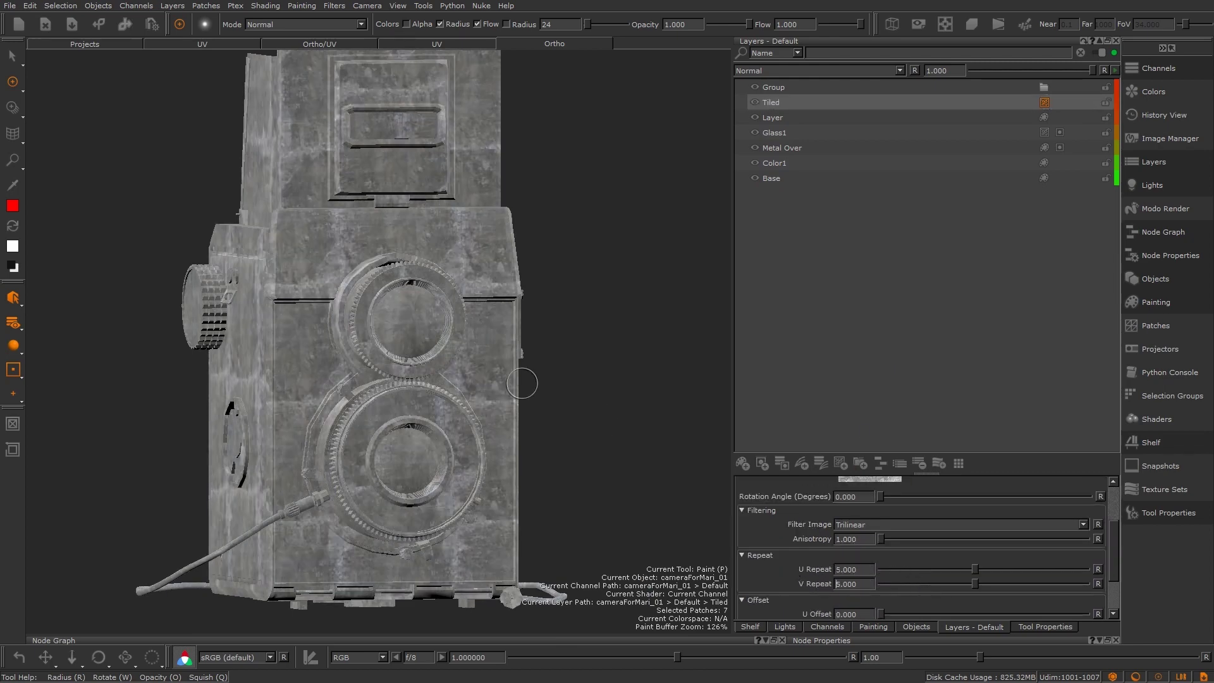
left_click_drag(522, 383, 426, 327, "alt")
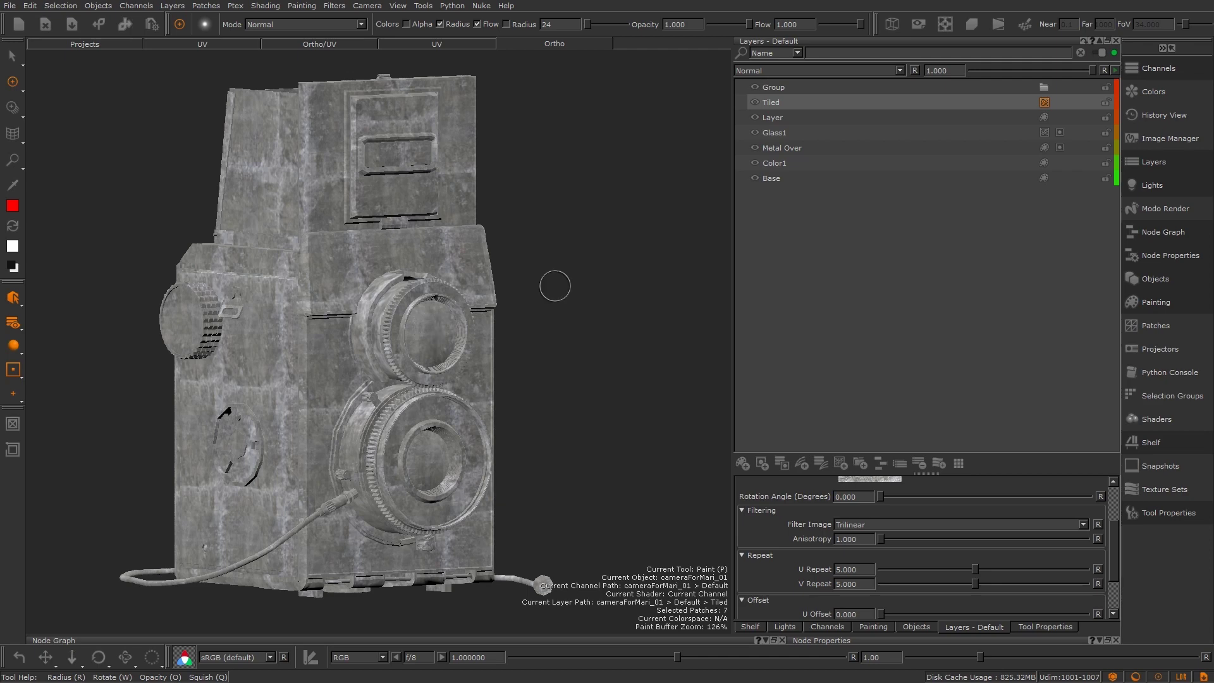
Try Multiply and then Add as the Tiled layer's blend mode.
left_click(809, 74)
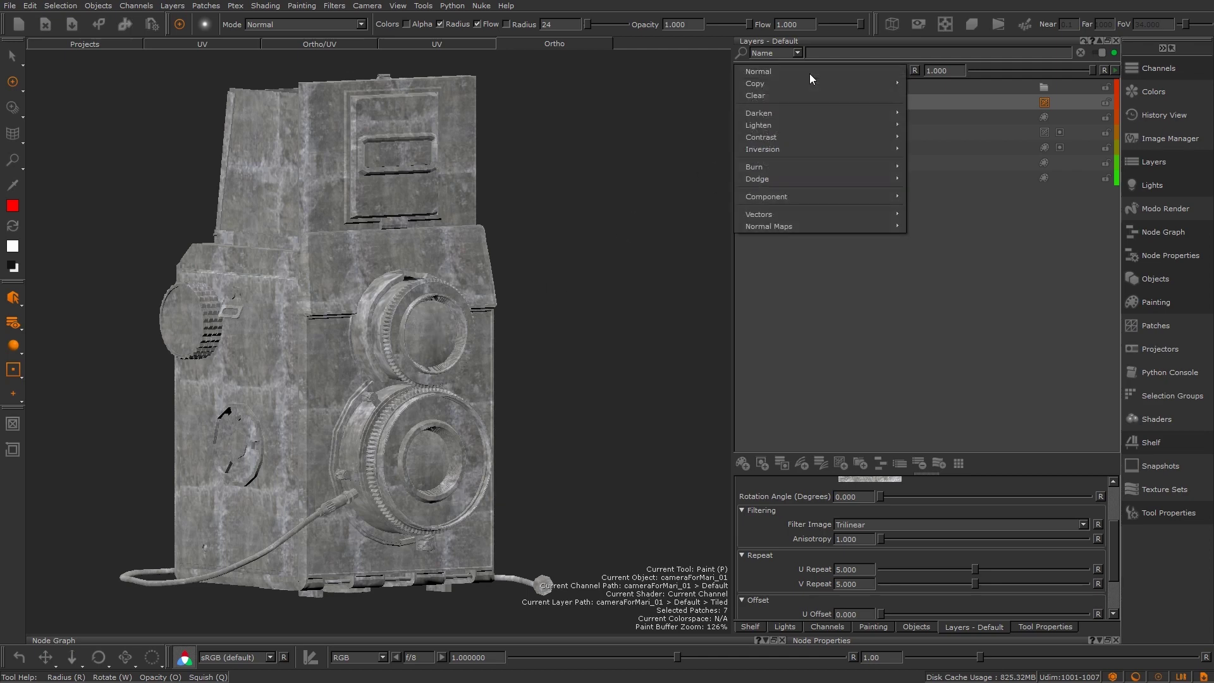
mouse_move(803, 113)
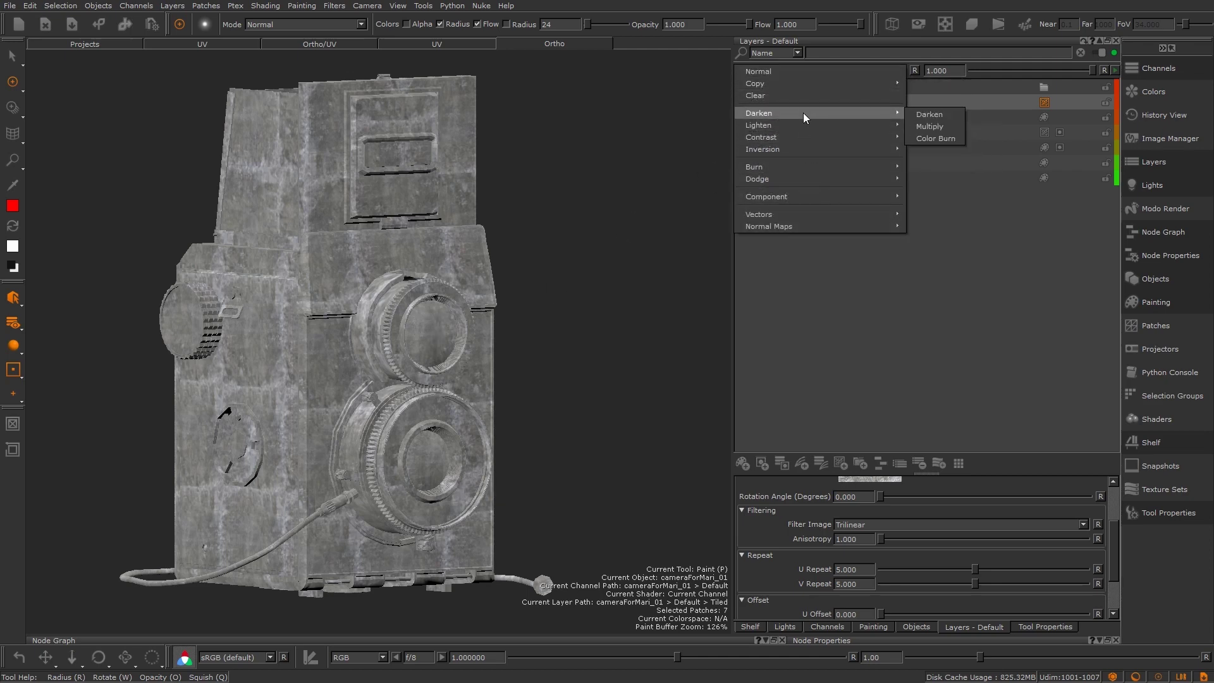
left_click(932, 126)
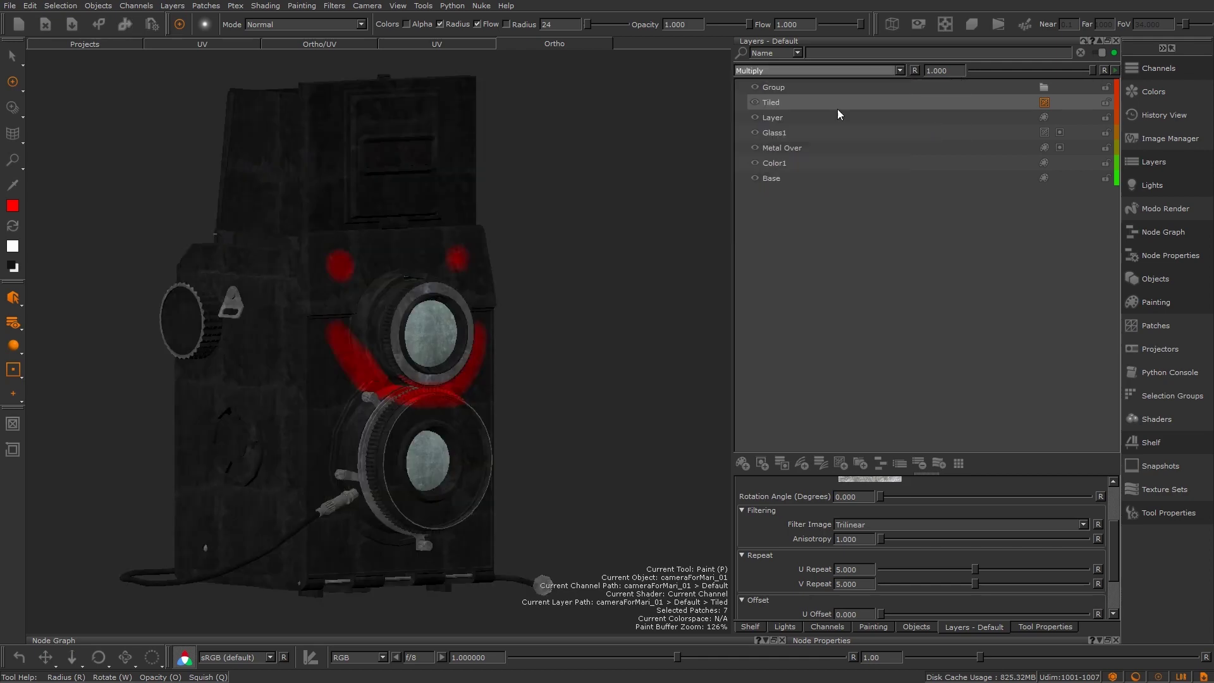
left_click(817, 72)
mouse_move(843, 126)
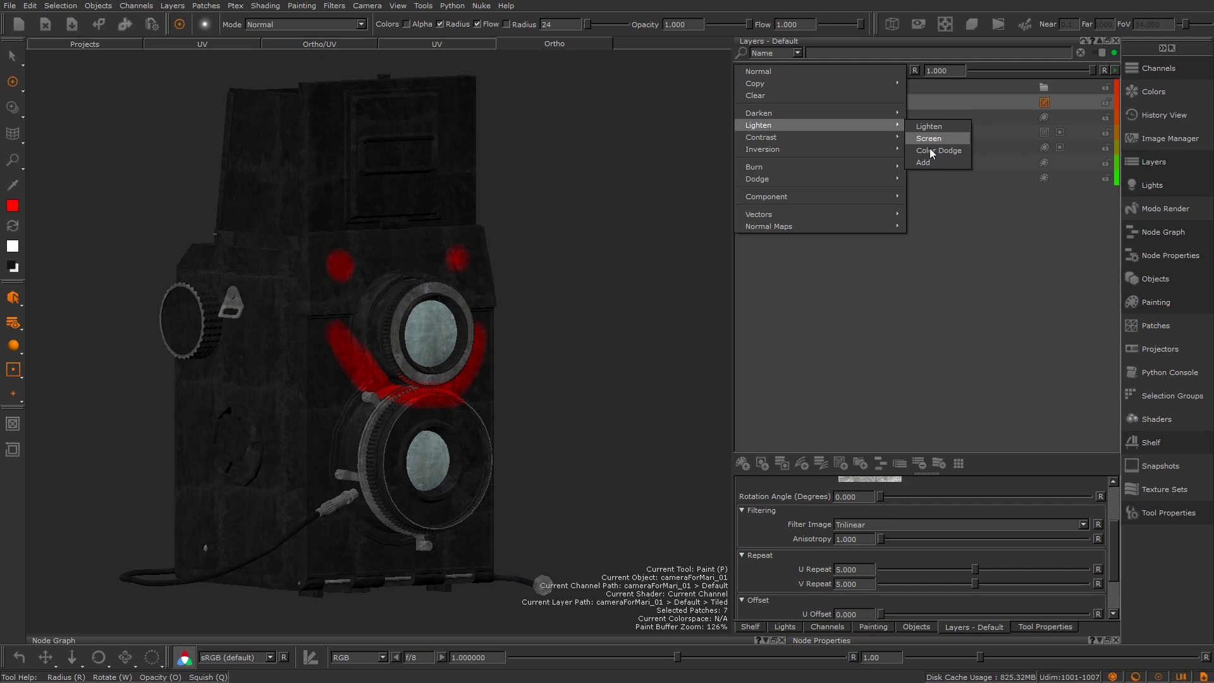
left_click(932, 162)
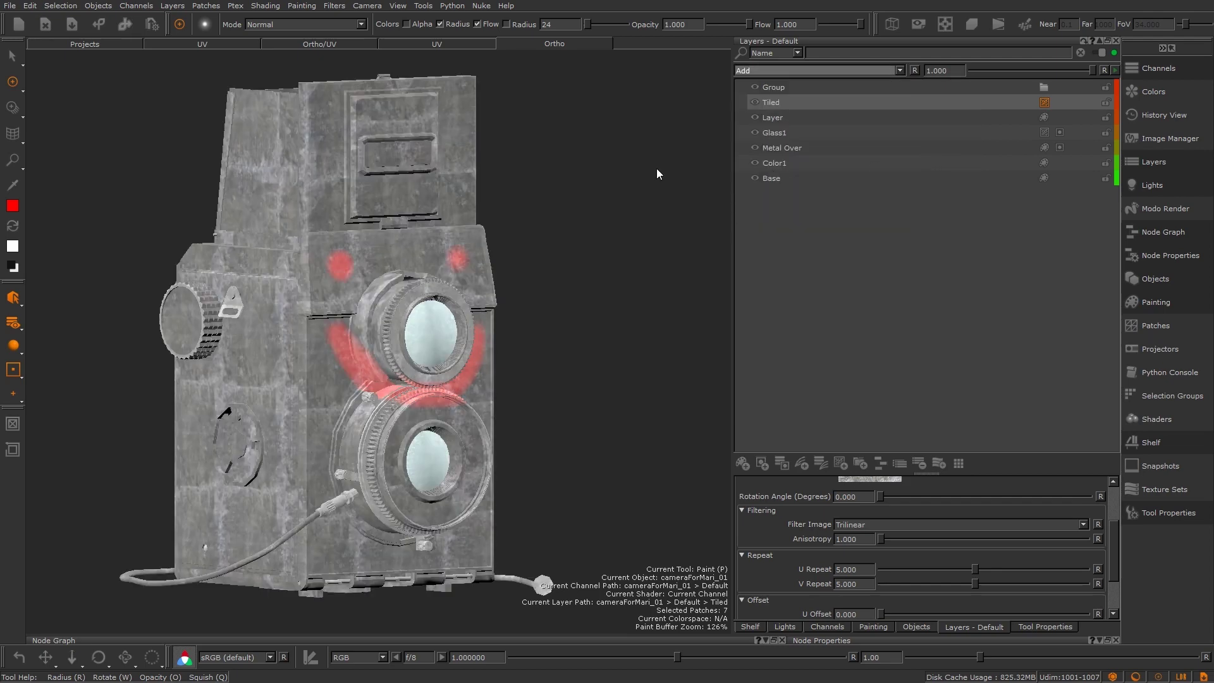
left_click_drag(631, 162, 572, 152, "alt")
Set the Tiled layer's blend mode to Normal and view the camera from near-front.
left_click(773, 70)
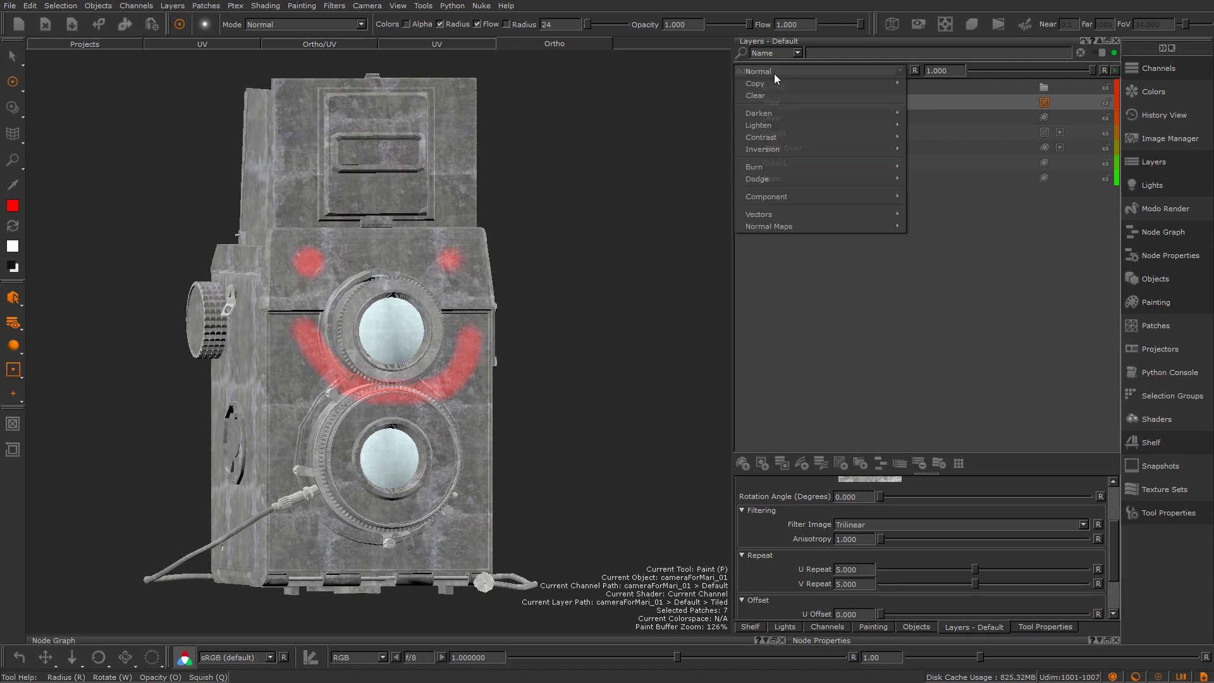
left_click(650, 103)
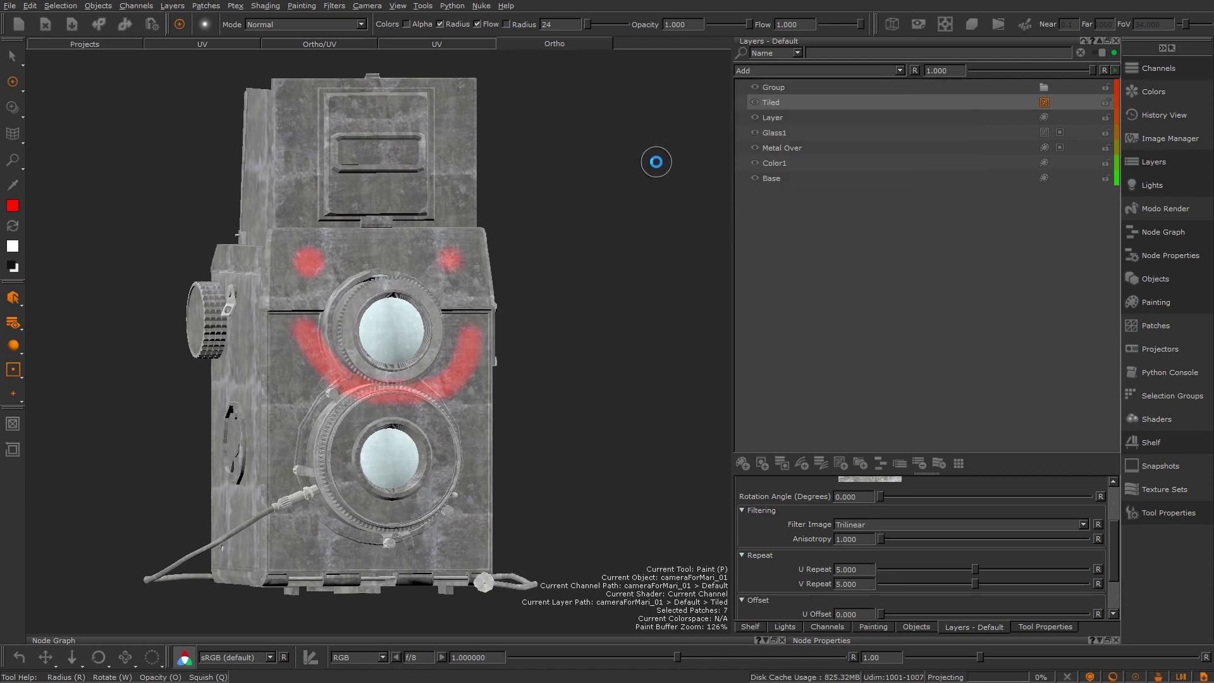
left_click_drag(657, 162, 795, 76, "alt")
left_click(792, 71)
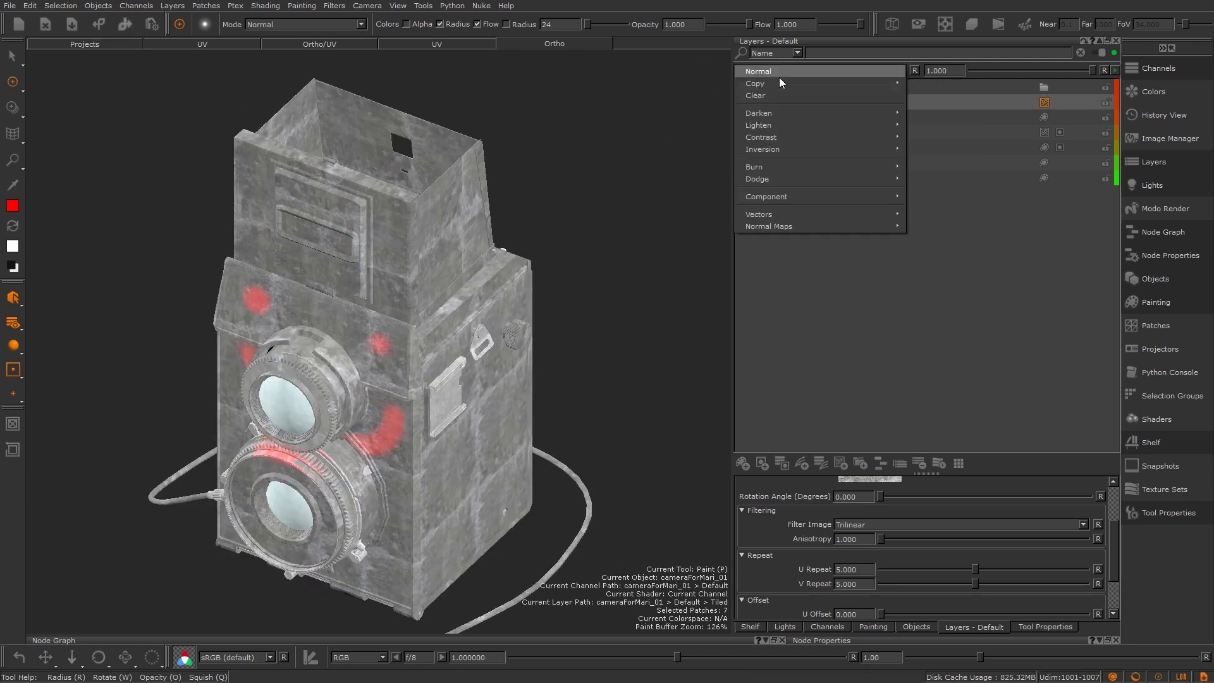
mouse_move(782, 82)
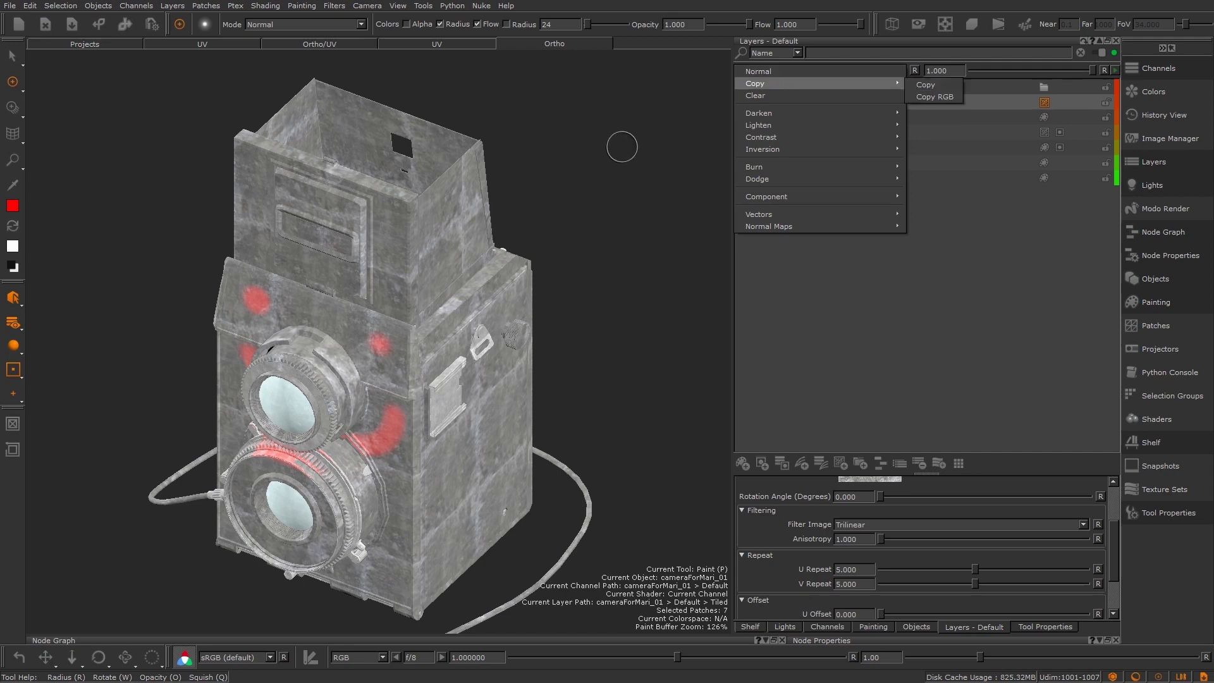
left_click(780, 72)
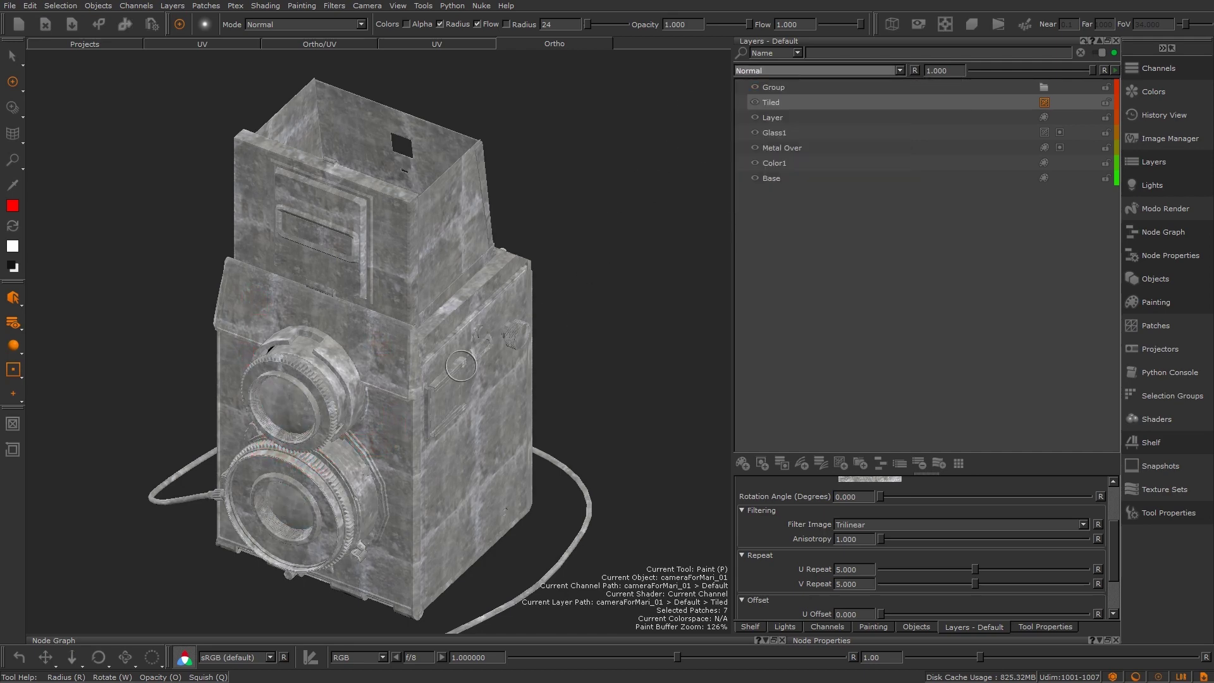
left_click_drag(592, 265, 552, 318, "alt")
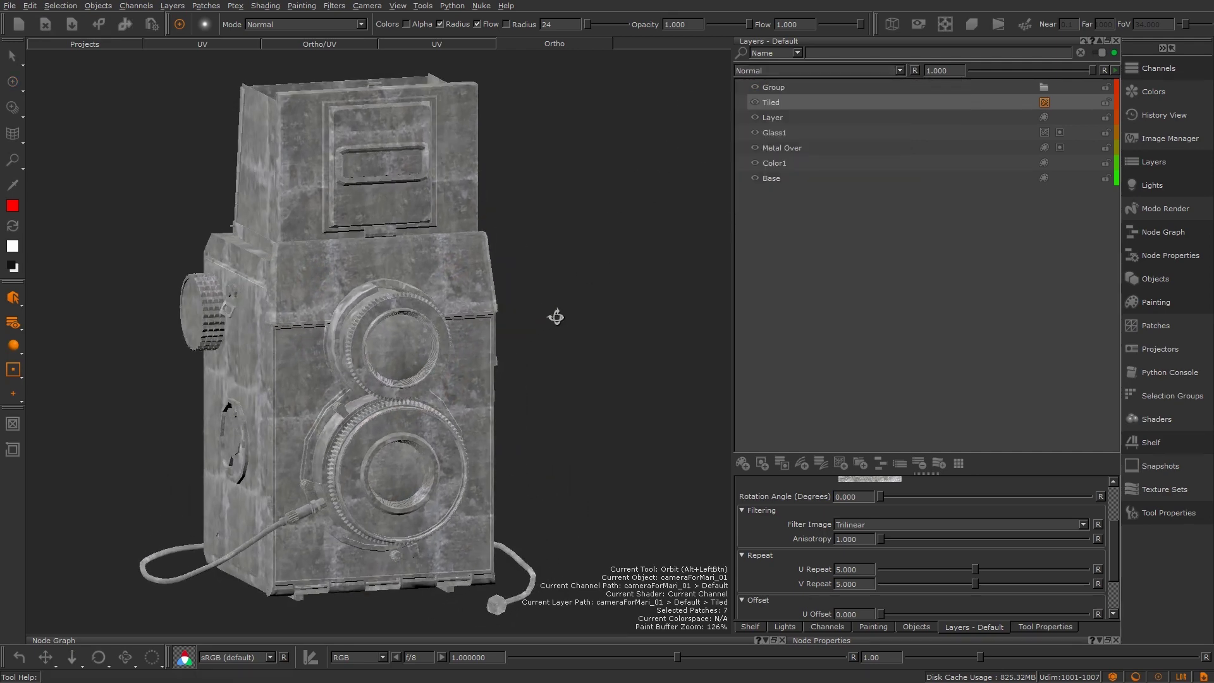
Add a Levels adjustment layer with input Mid 0.482, leaving input white at 1.000.
left_click(801, 462)
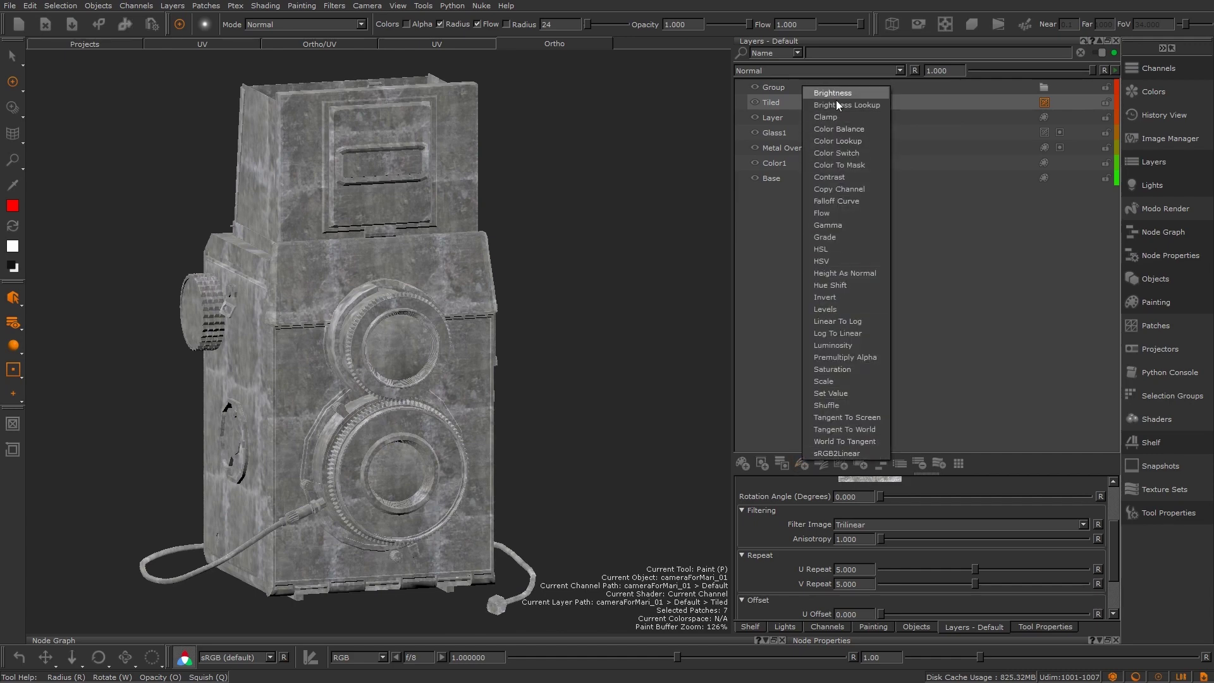
left_click(842, 309)
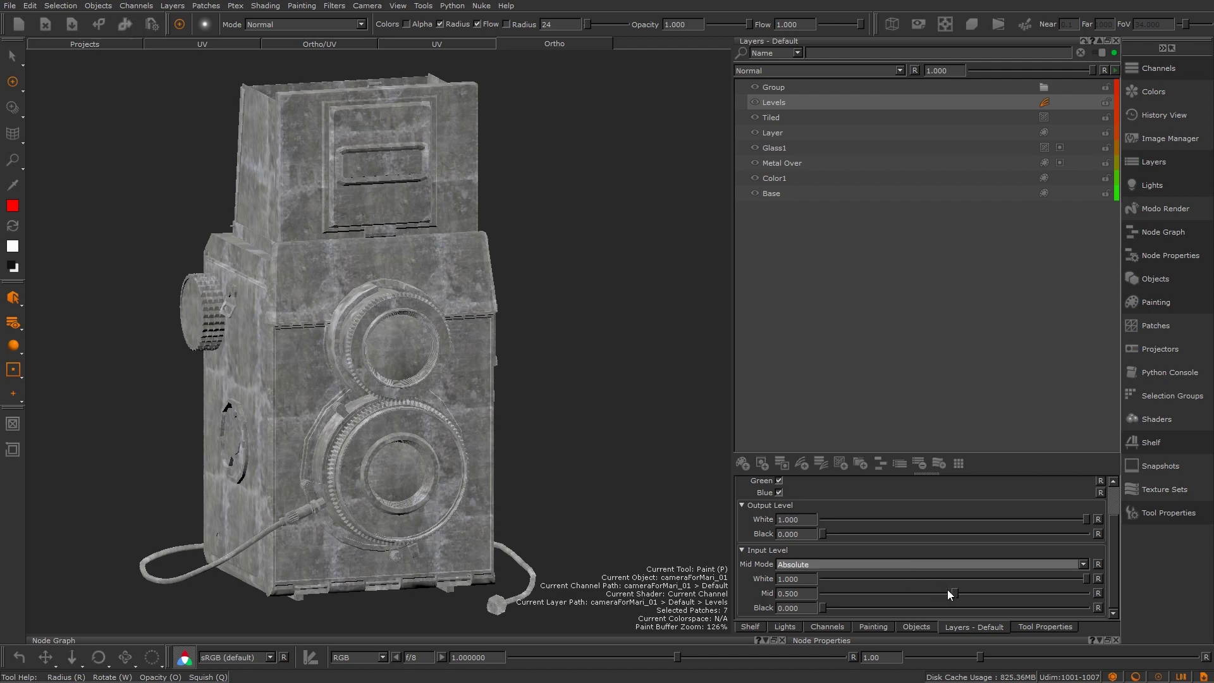
mouse_move(954, 590)
left_mouse_down()
mouse_move(1028, 588)
mouse_move(872, 580)
mouse_move(981, 590)
mouse_move(948, 589)
left_mouse_up()
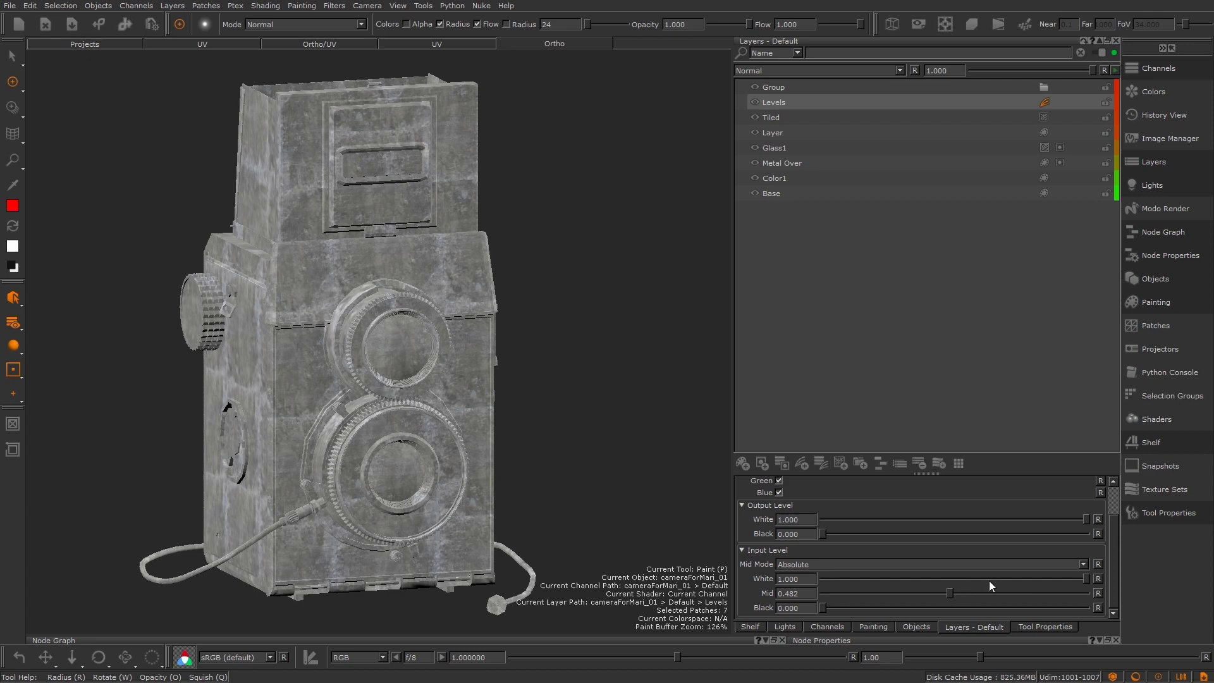
mouse_move(1085, 579)
left_mouse_down()
mouse_move(1026, 577)
mouse_move(1105, 587)
left_mouse_up()
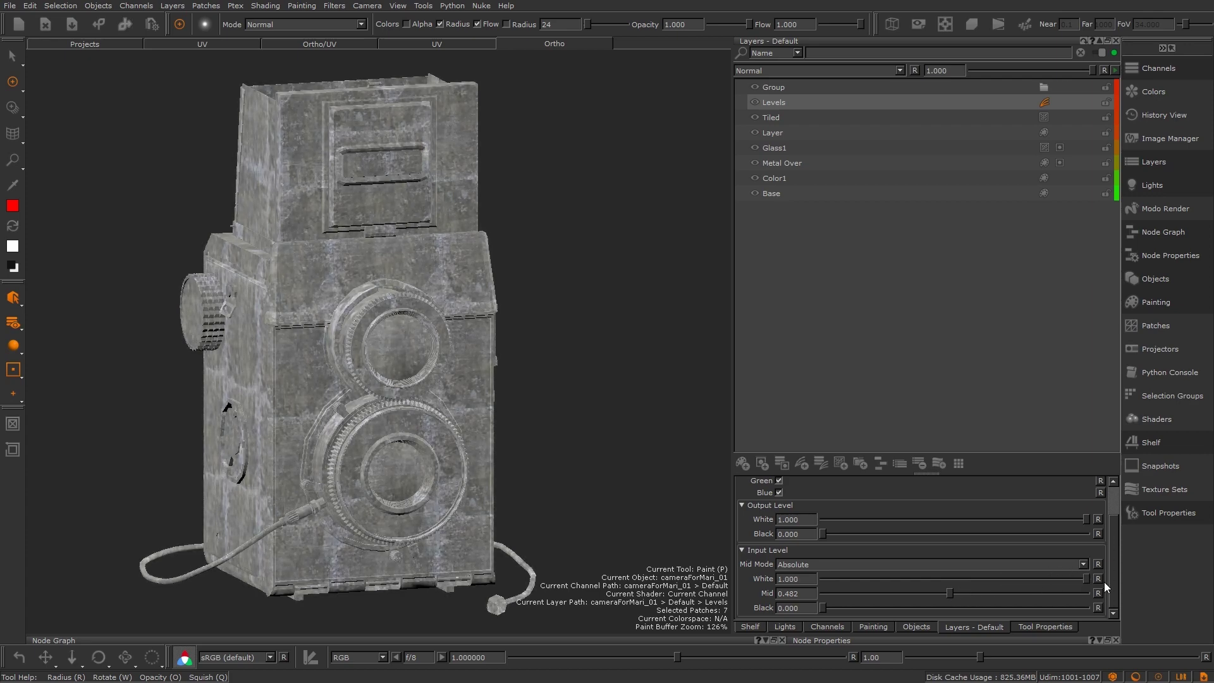
Add an adjustment stack to the Tiled layer from its options menu.
left_click(783, 115)
right_click(781, 115)
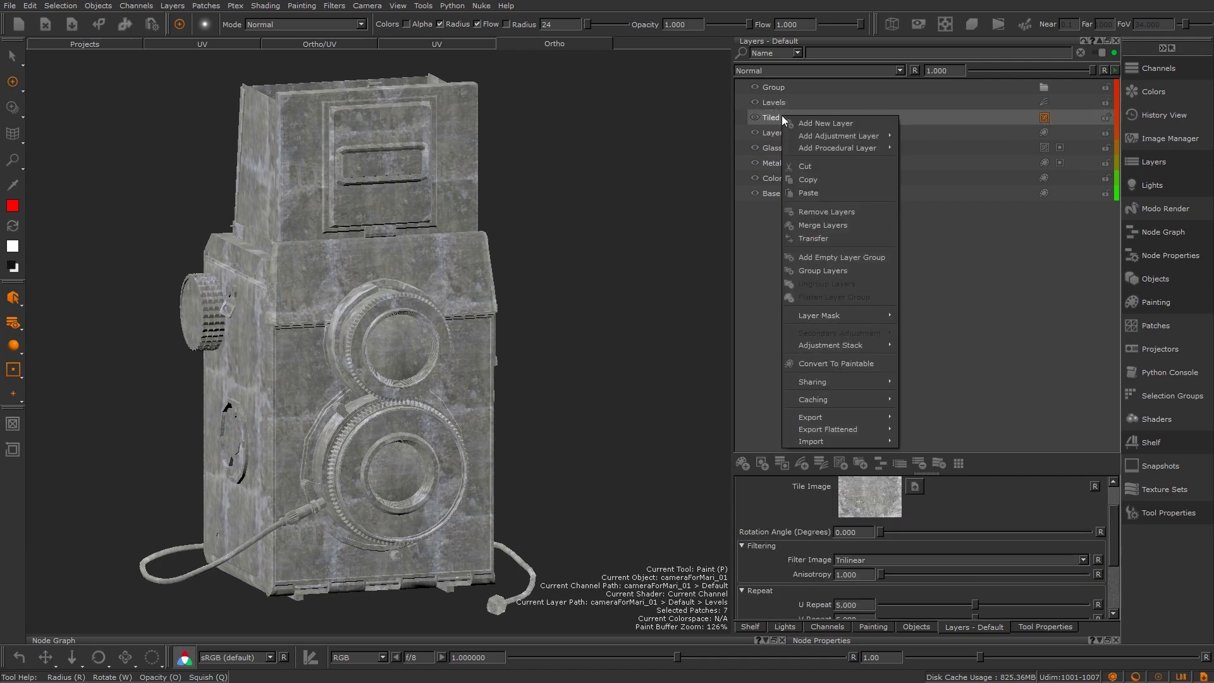
mouse_move(880, 347)
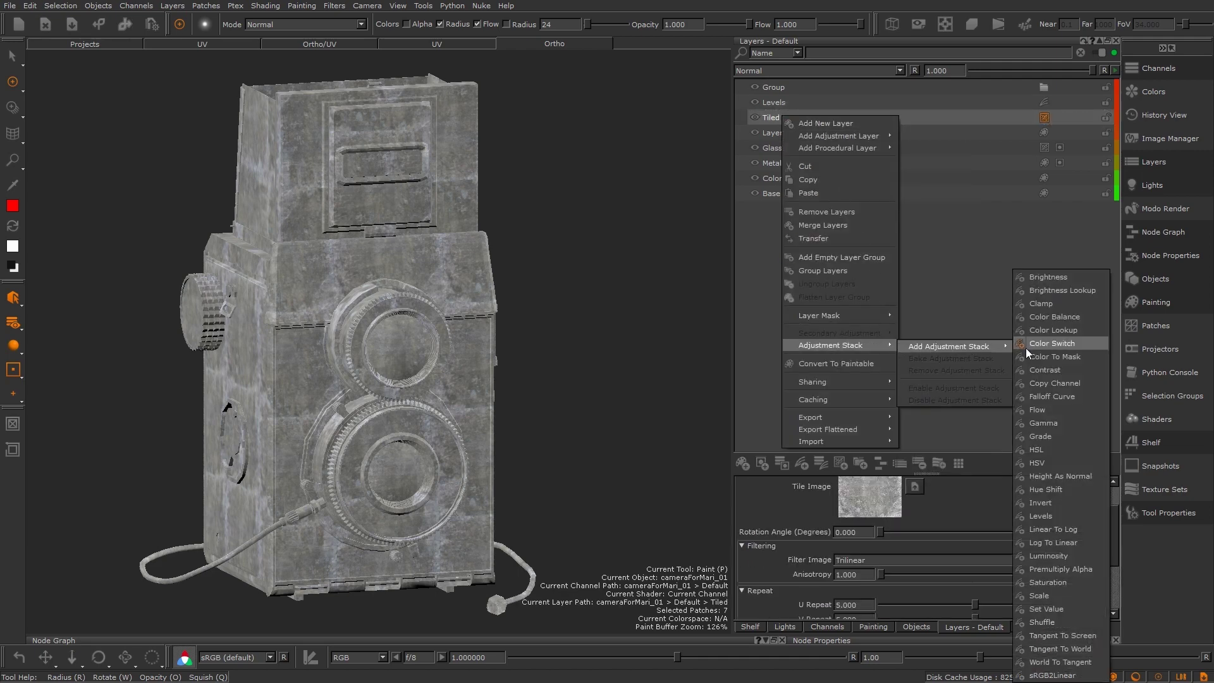
left_click(954, 289)
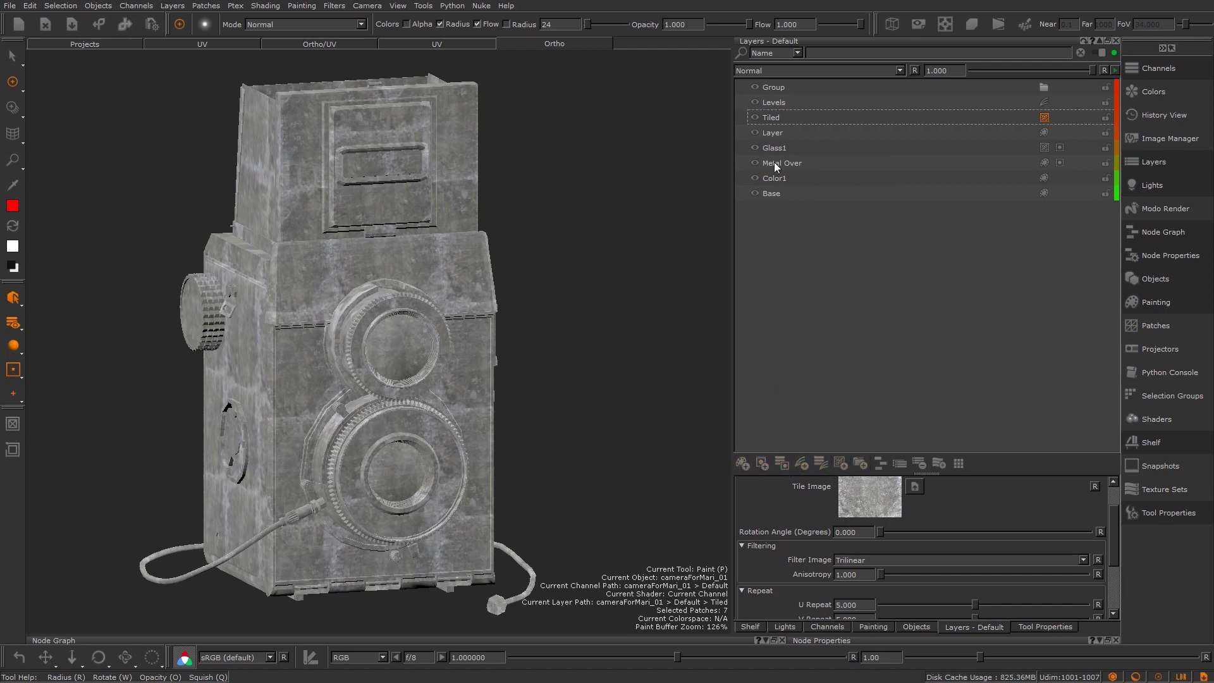
Add a Levels adjustment to Tiled's stack and open it to show Levels1.
right_click(779, 120)
mouse_move(866, 351)
mouse_move(939, 350)
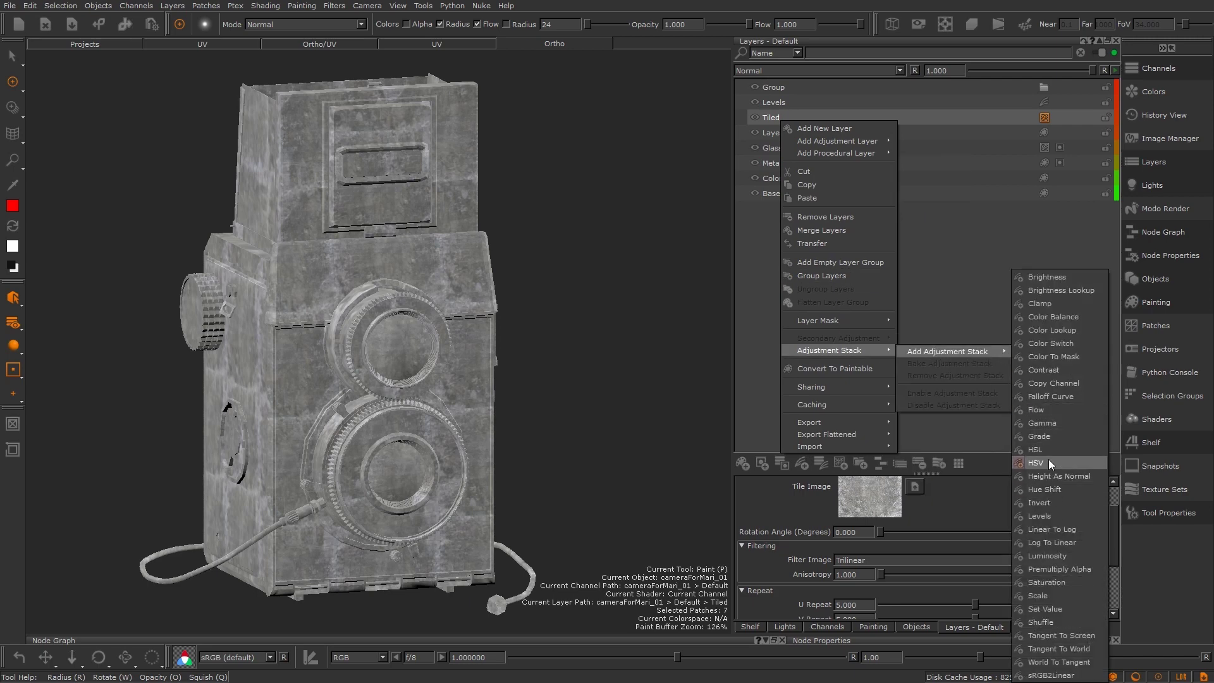
left_click(1051, 511)
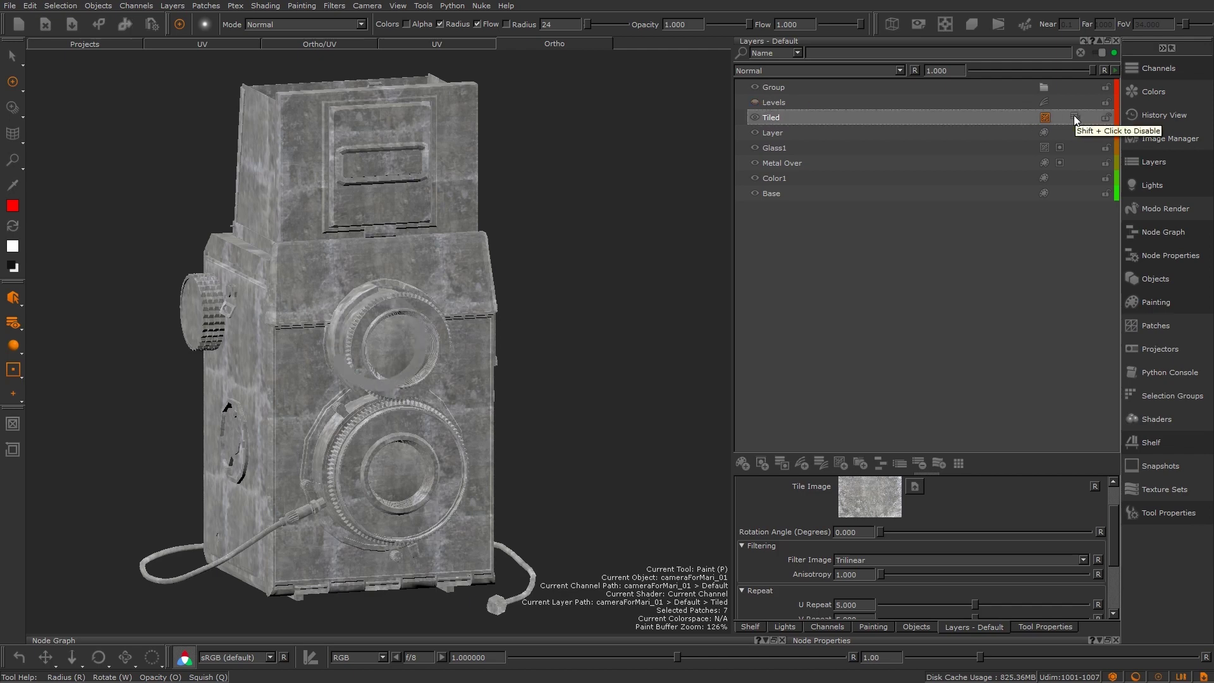
left_click(1073, 115)
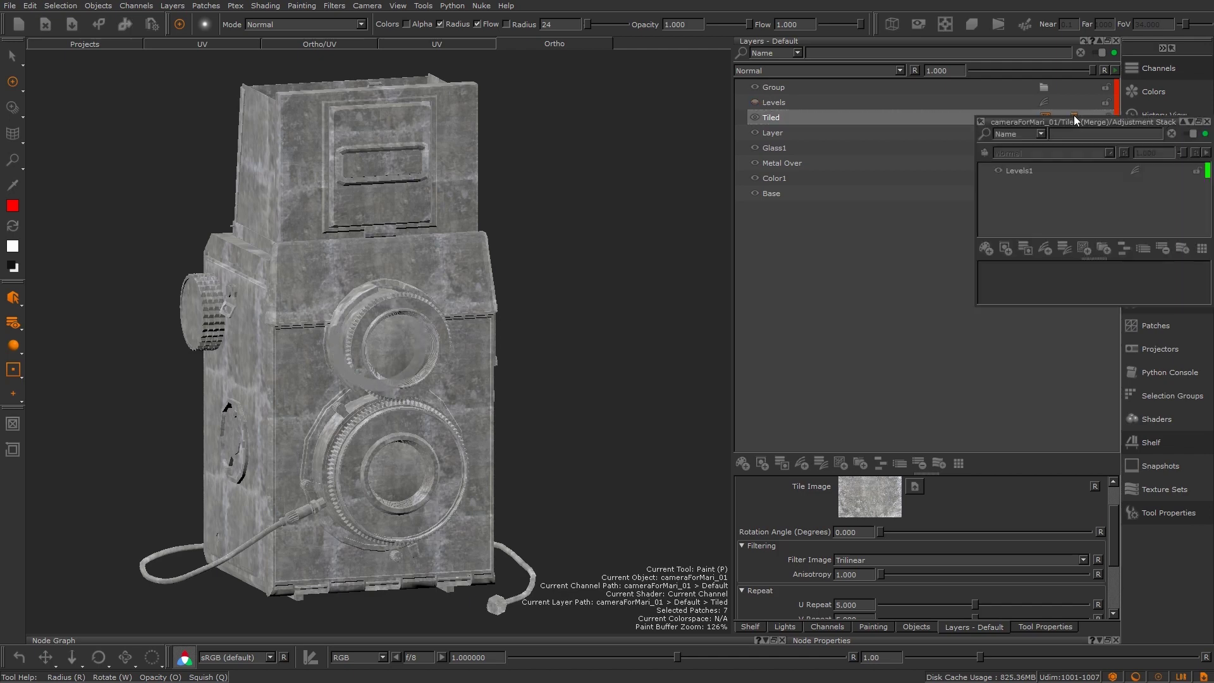
left_click(1033, 167)
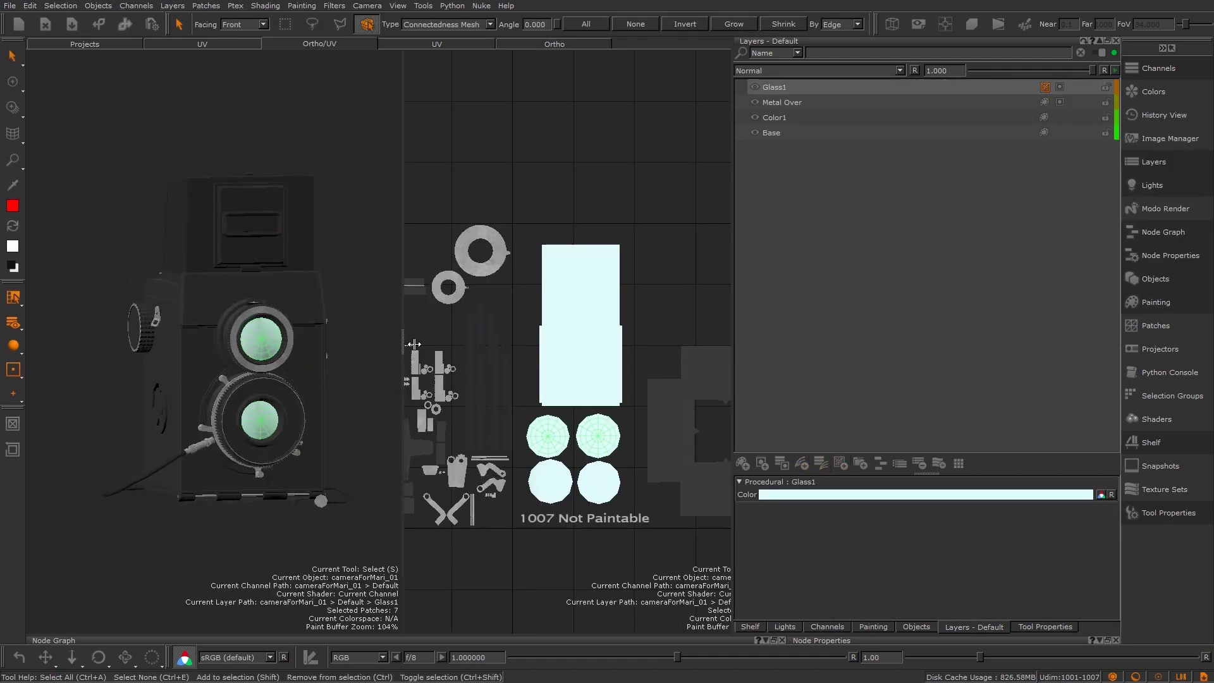
Add an HSV adjustment layer with Saturation Scale 5.436 and Hue Shift -135.112.
left_click_drag(403, 345, 460, 342)
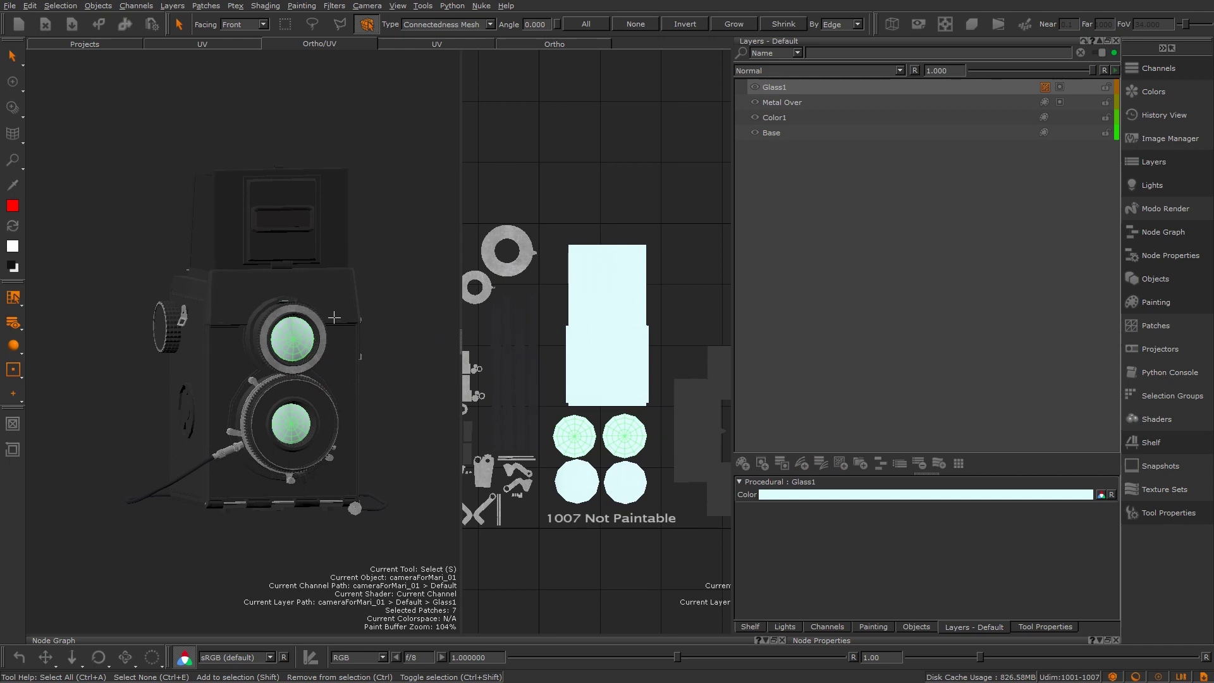
left_click(802, 464)
left_click(836, 263)
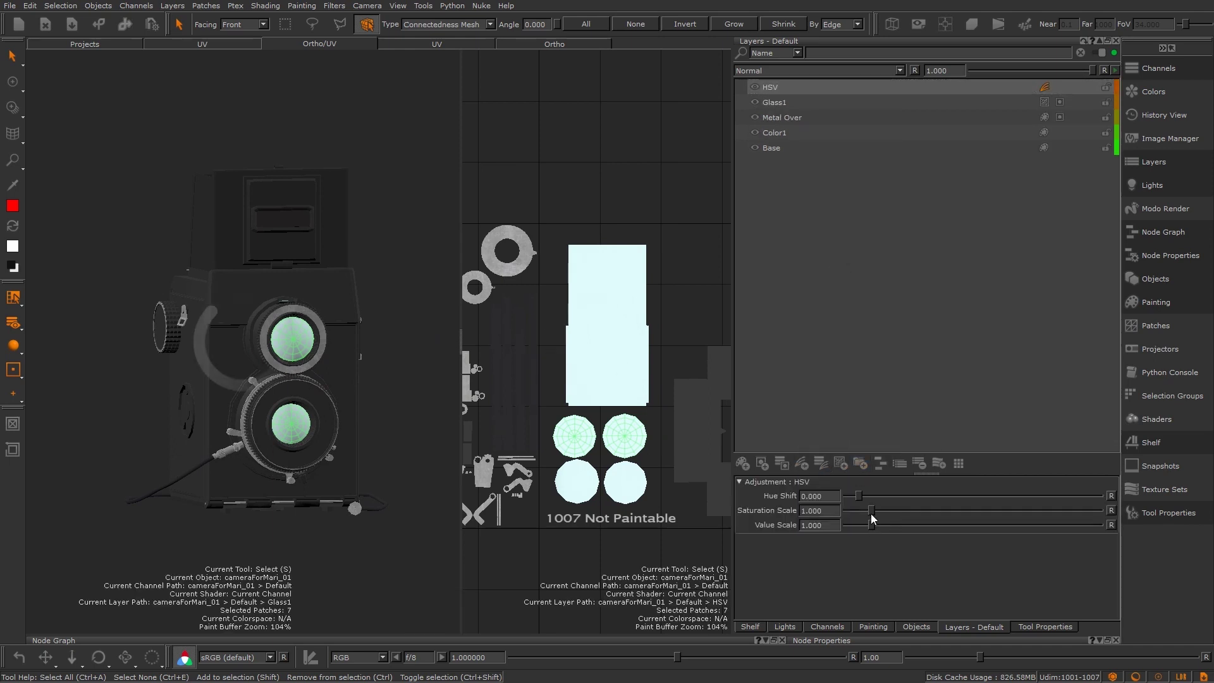
left_click_drag(872, 510, 983, 510)
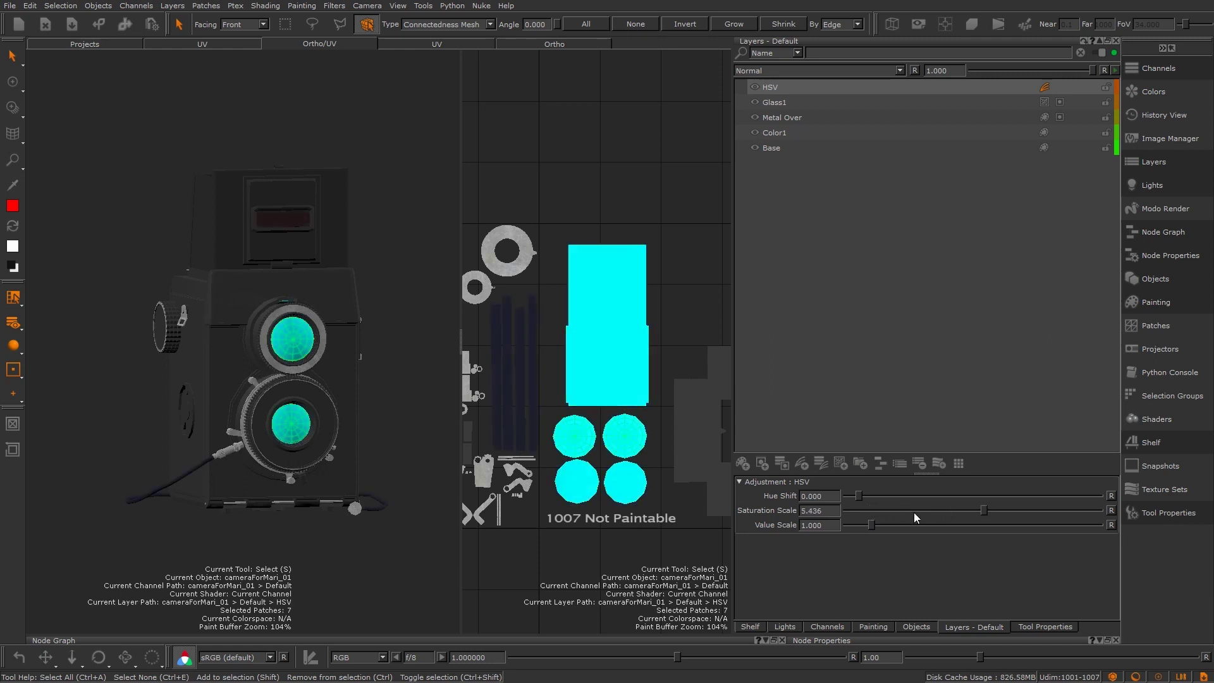
left_click_drag(861, 497, 879, 493)
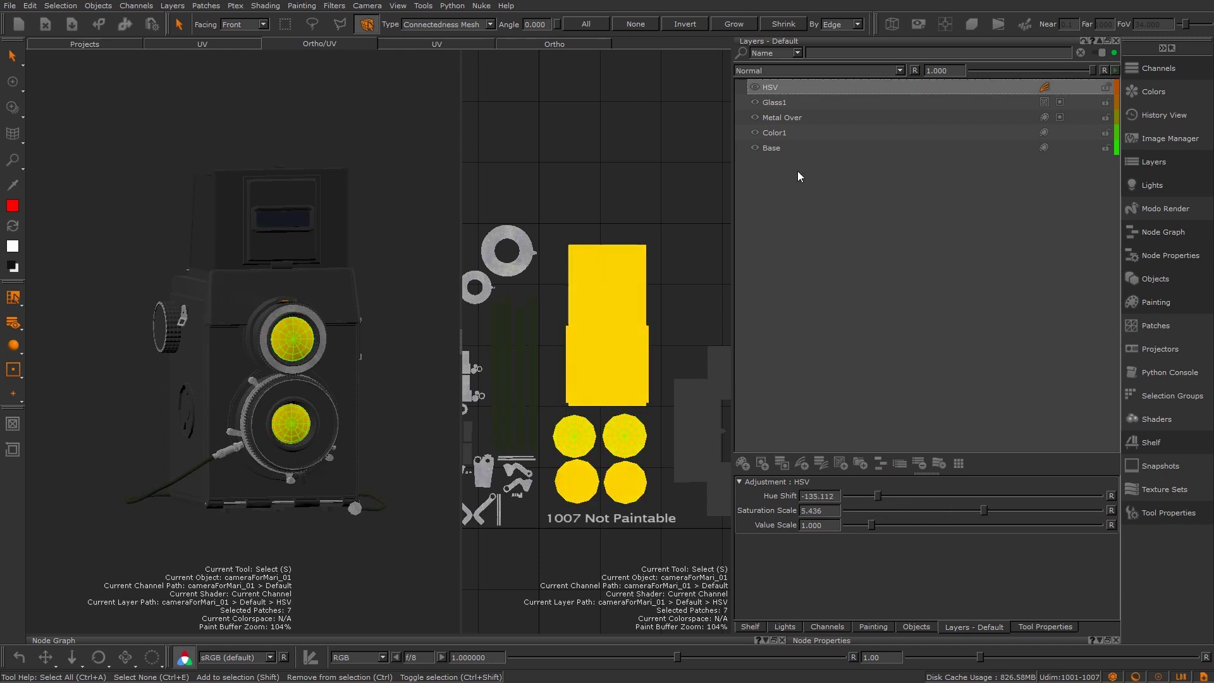
right_click(768, 82)
Give the HSV layer a Hide All layer mask.
mouse_move(863, 289)
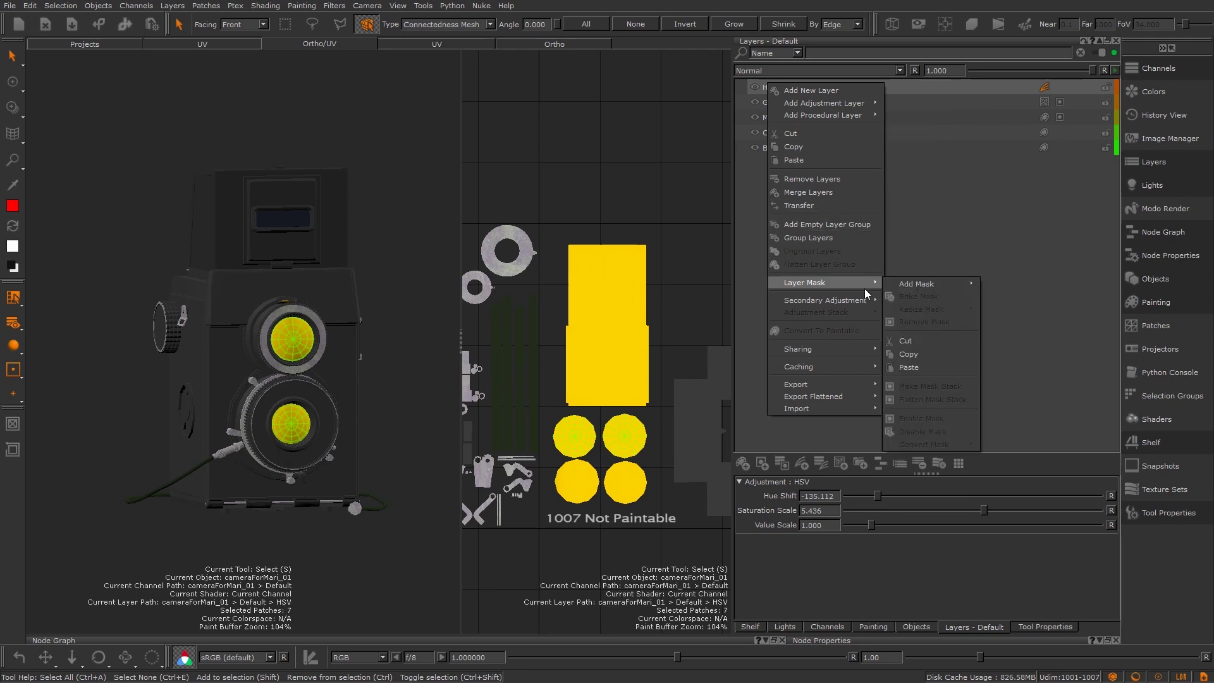
mouse_move(928, 282)
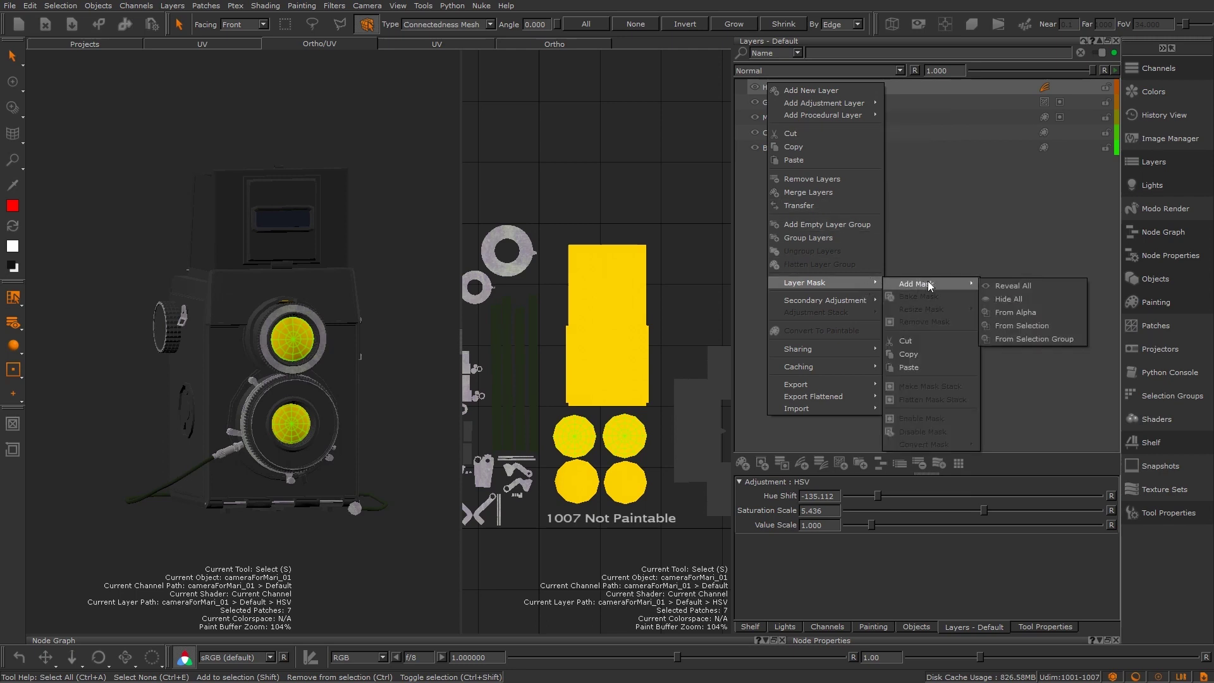
left_click(1038, 299)
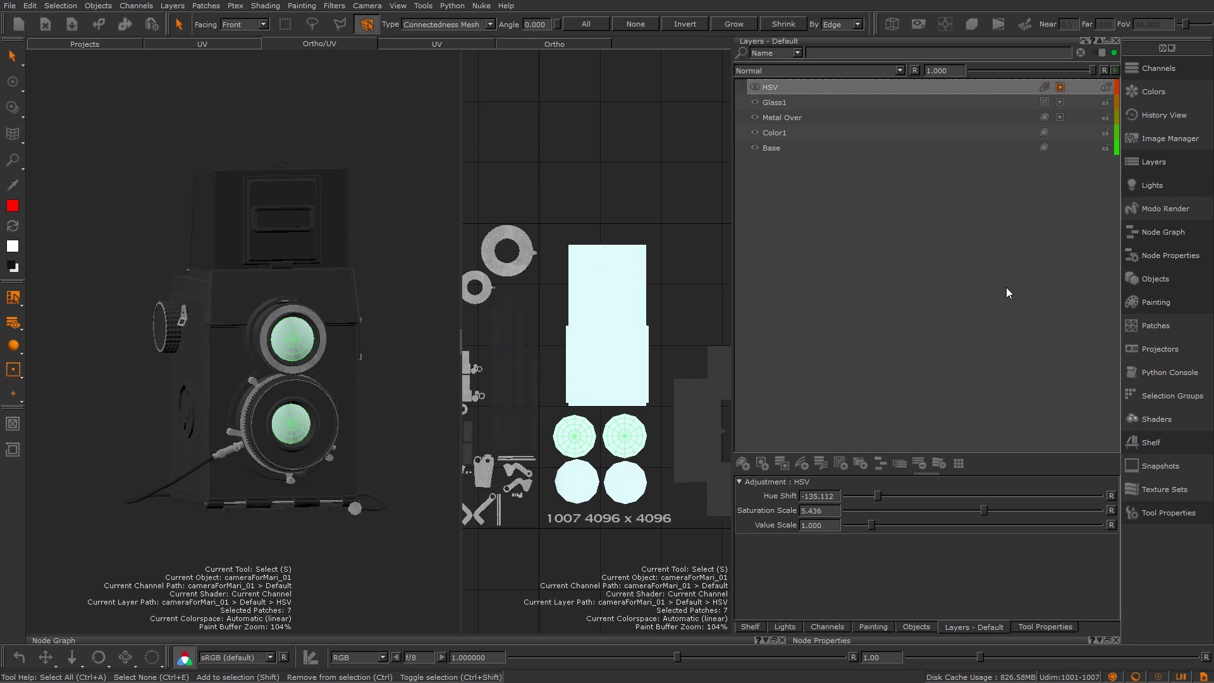
Paint white over the two lens glasses in the mask, viewing the paint target, then restore Current Layer & Below.
left_click(14, 323)
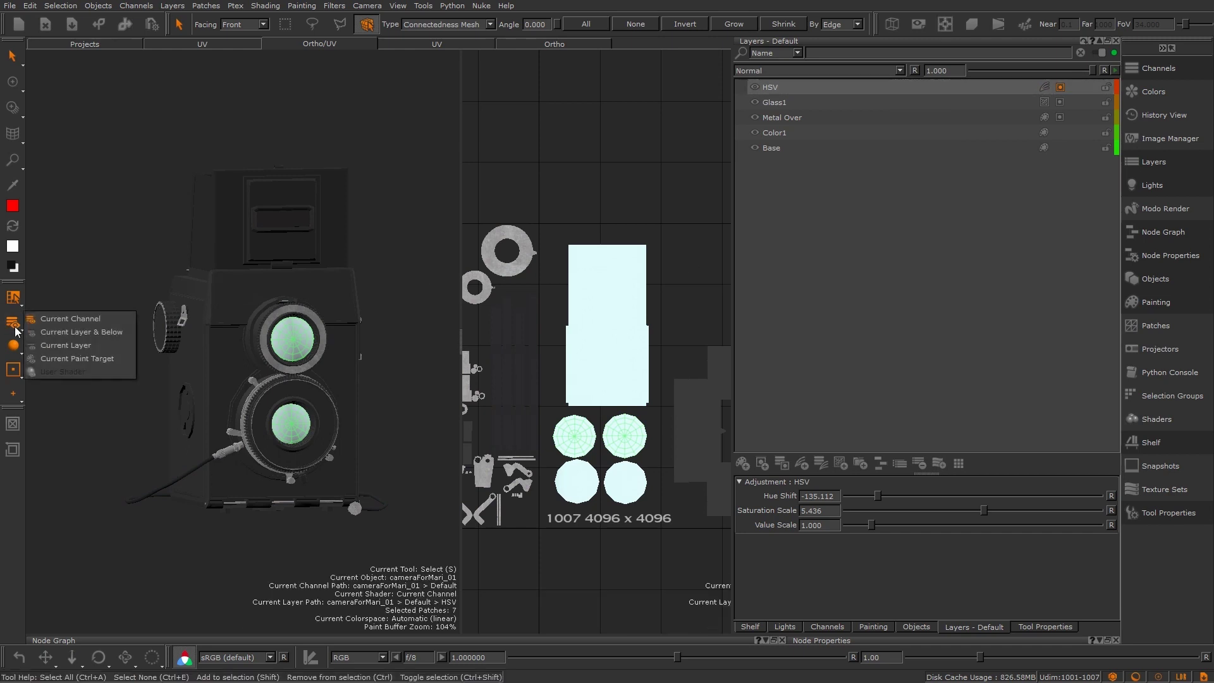
left_click(103, 360)
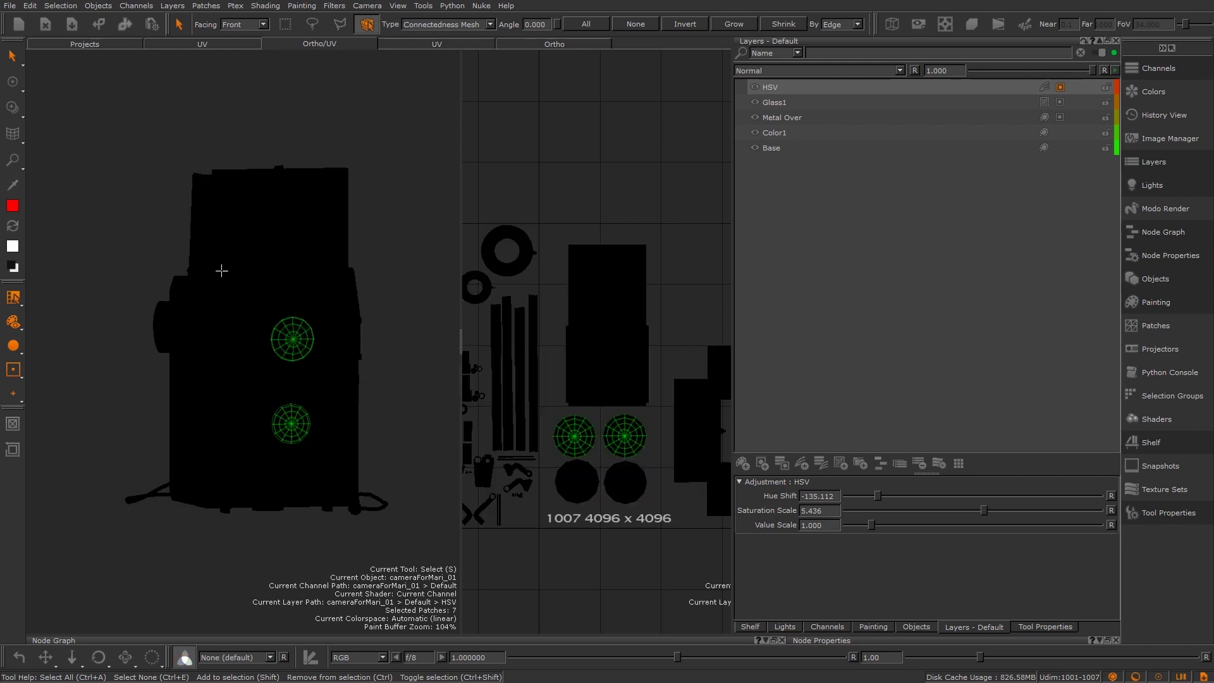
left_click(14, 81)
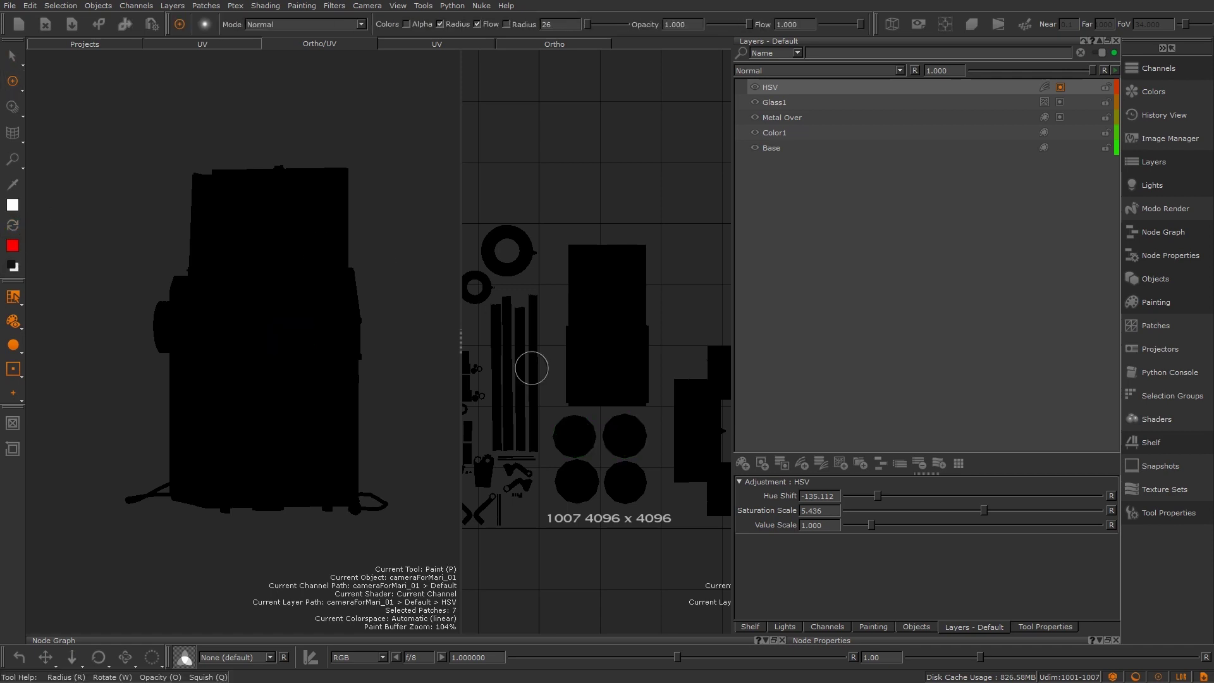
mouse_move(574, 443)
left_mouse_down()
mouse_move(548, 426)
mouse_move(607, 433)
left_mouse_up()
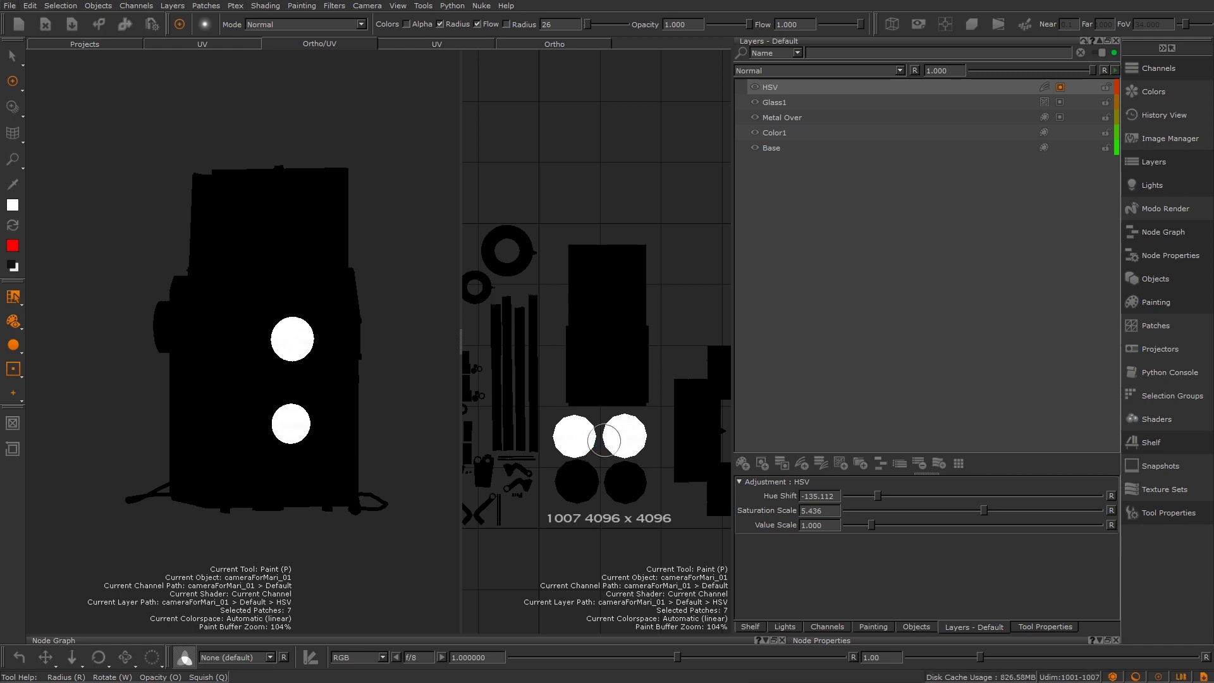
left_click(13, 321)
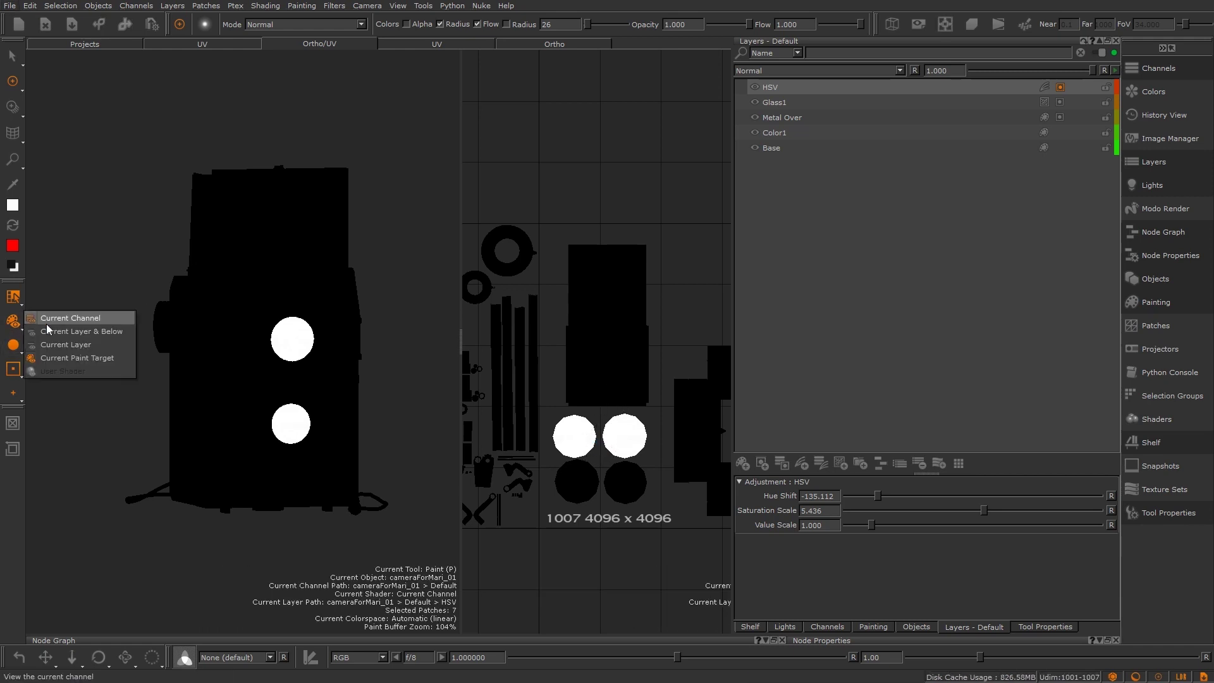
left_click(81, 330)
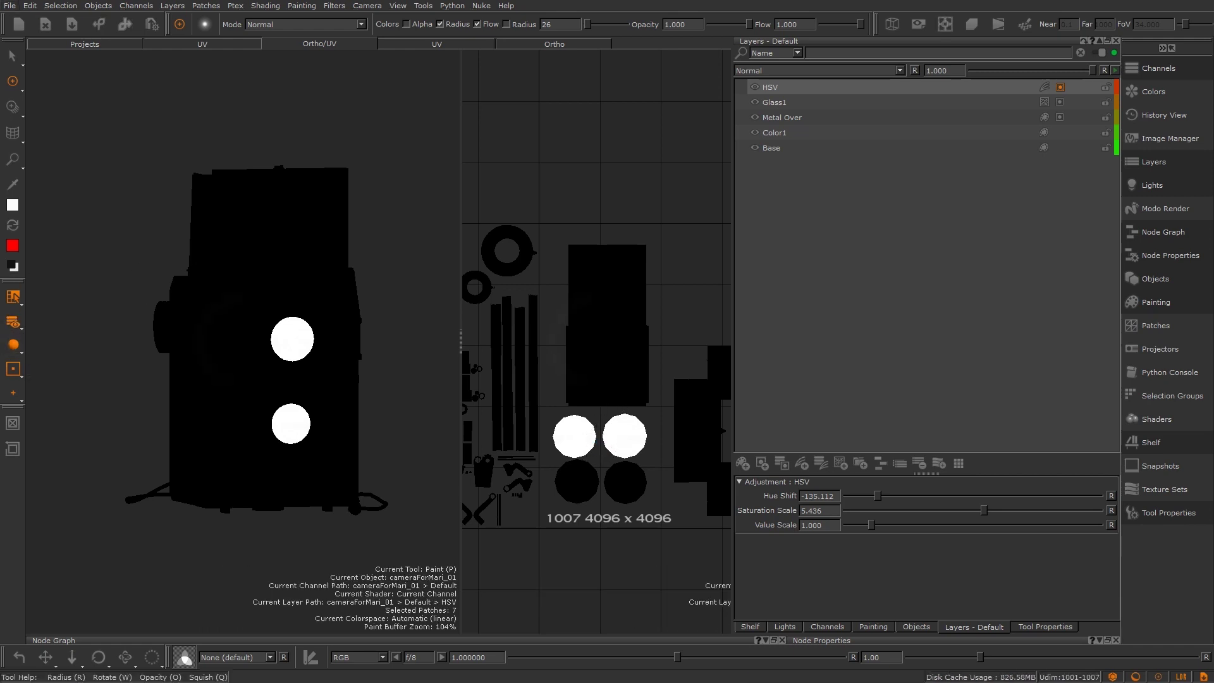